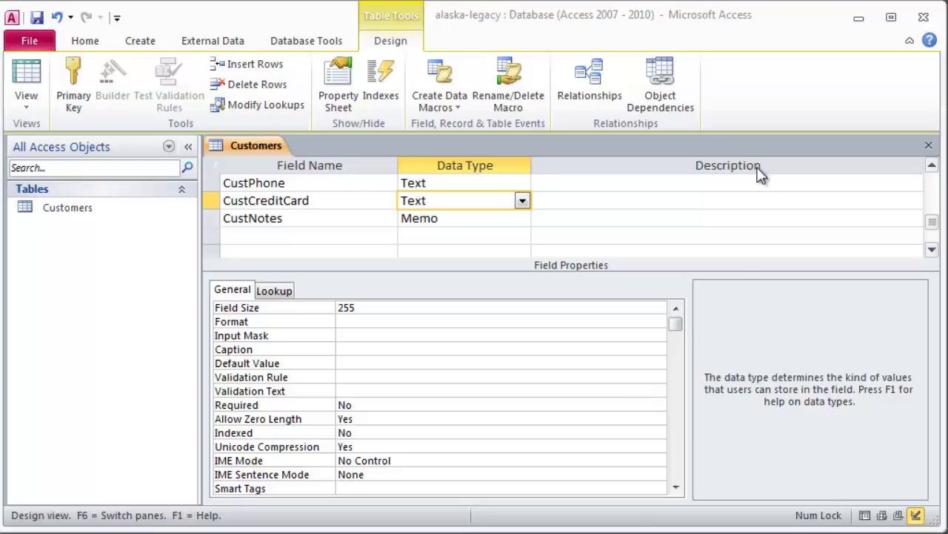
Examine the Customers table's field list and the properties of its CustID primary key
{"action": "left_click_drag", "start_coordinate": [933, 221], "coordinate": [934, 181]}
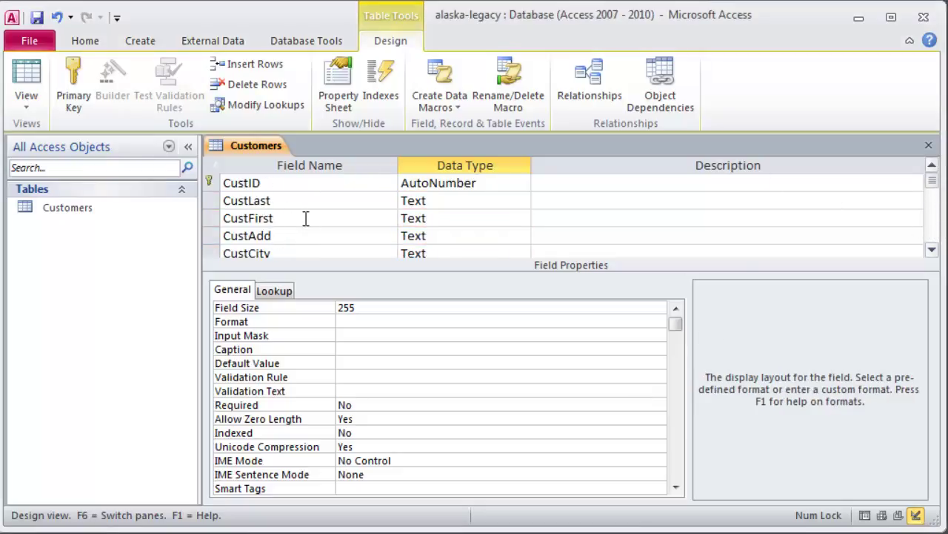
{"action": "left_click", "coordinate": [225, 184]}
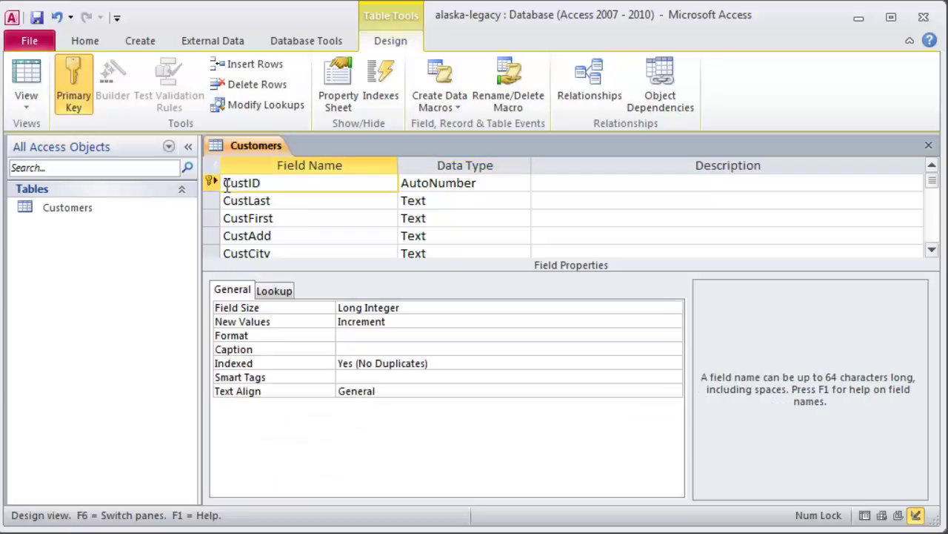
{"action": "mouse_move", "coordinate": [213, 182]}
{"action": "left_click_drag", "start_coordinate": [931, 182], "coordinate": [936, 224]}
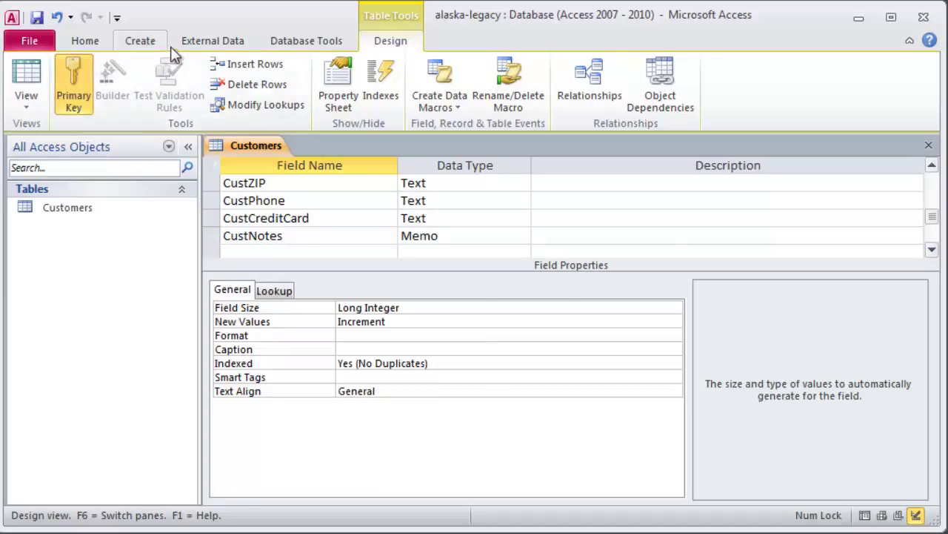
Create a new table and save it as Rooms-Cabins
{"action": "left_click", "coordinate": [143, 42]}
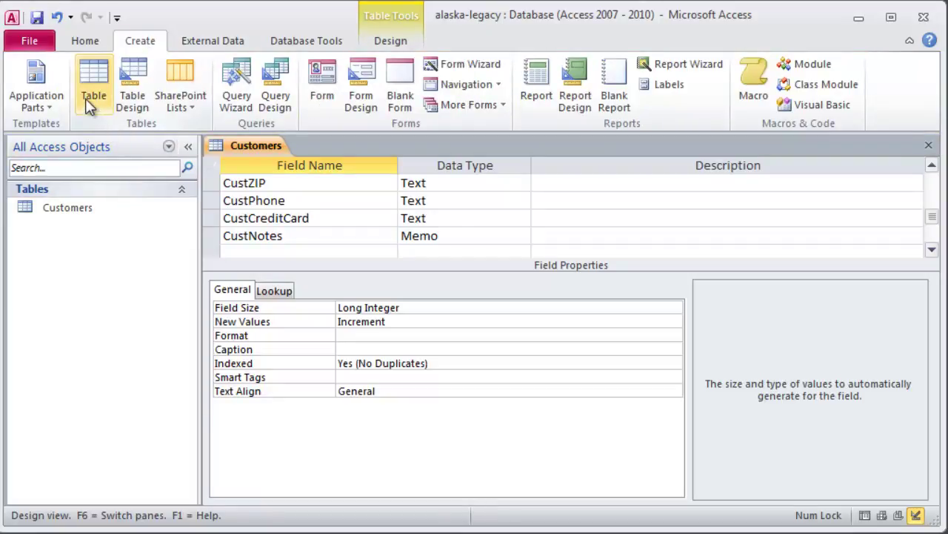
{"action": "left_click", "coordinate": [93, 77]}
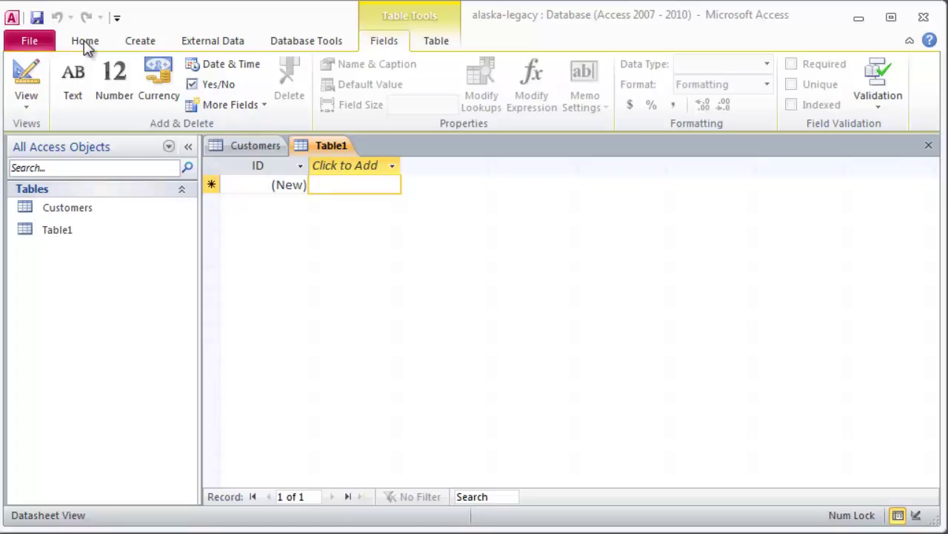
{"action": "left_click", "coordinate": [37, 18]}
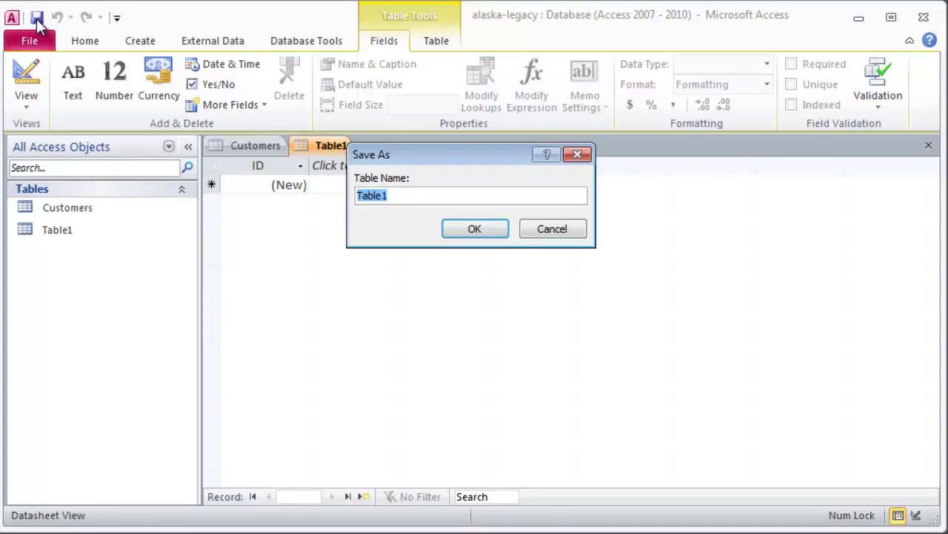
{"action": "left_click_drag", "start_coordinate": [474, 155], "coordinate": [471, 233]}
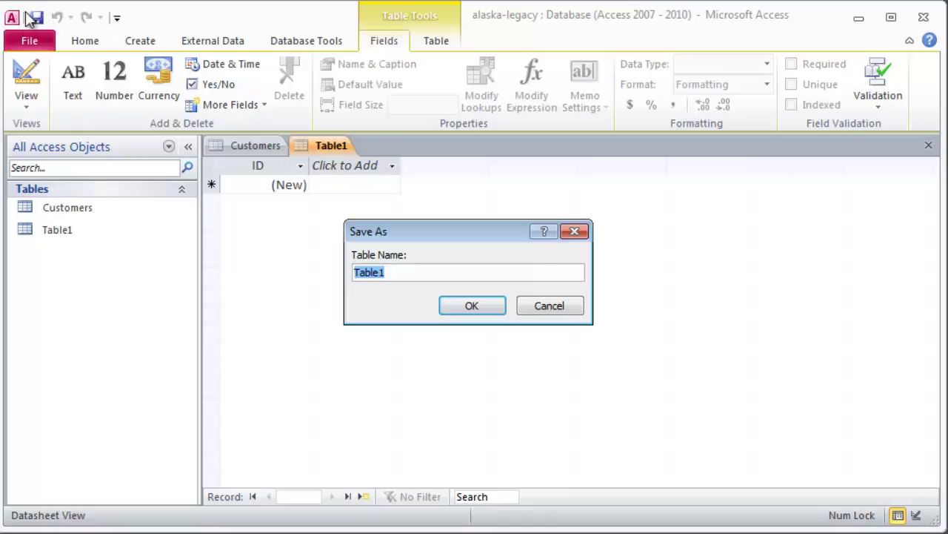
{"action": "left_click_drag", "start_coordinate": [450, 232], "coordinate": [440, 219]}
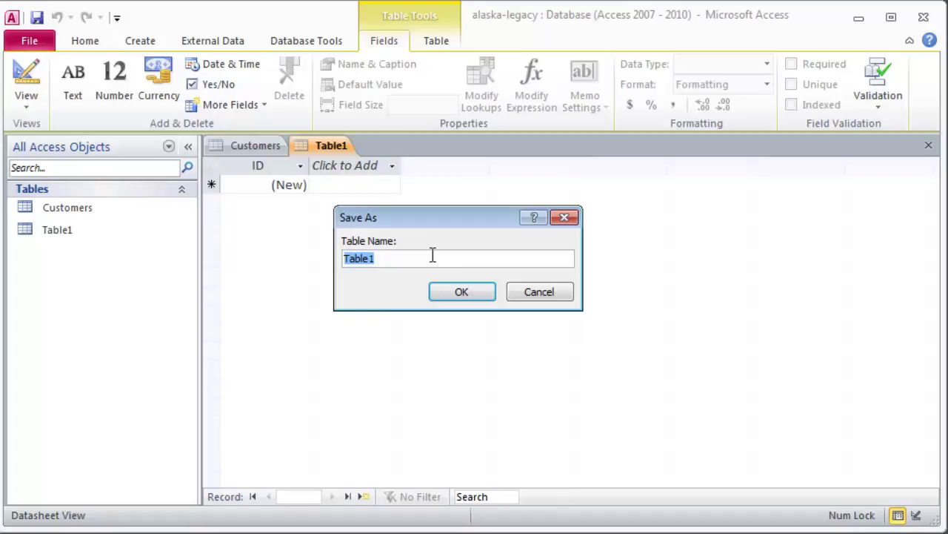
{"action": "left_click_drag", "start_coordinate": [400, 213], "coordinate": [408, 209]}
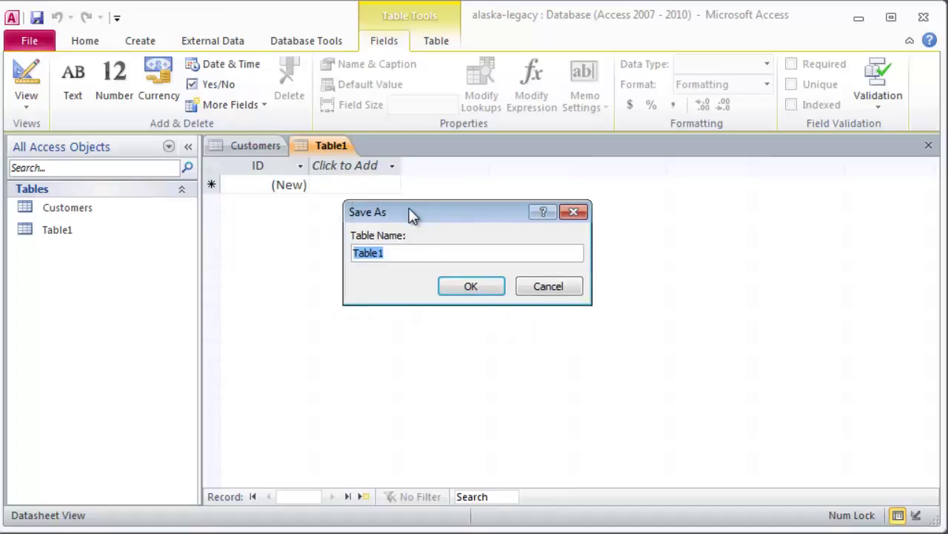
{"action": "type", "text": "Rooms-Ca bins"}
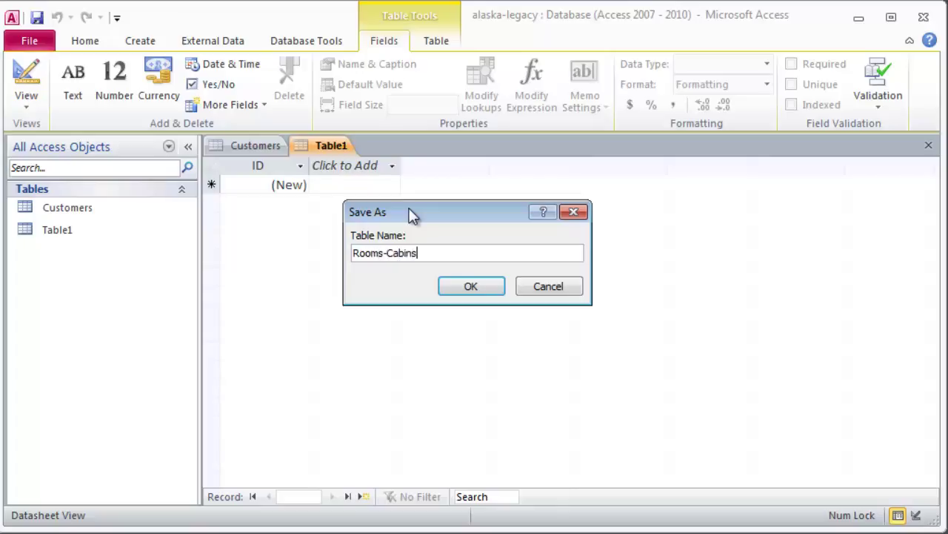
{"action": "left_click", "coordinate": [472, 286]}
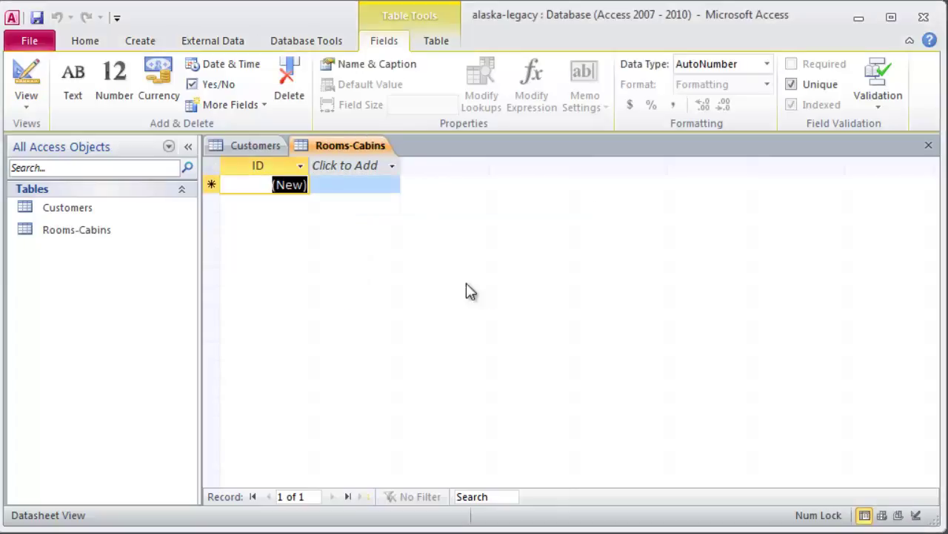
Change the data type of the Rooms-Cabins table's ID field to Text
{"action": "left_click", "coordinate": [267, 185]}
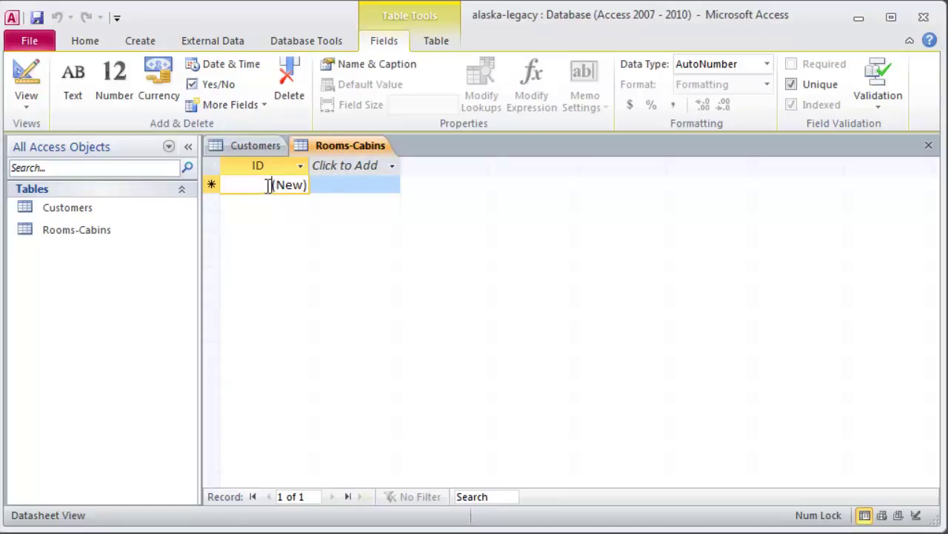
{"action": "left_click", "coordinate": [266, 167]}
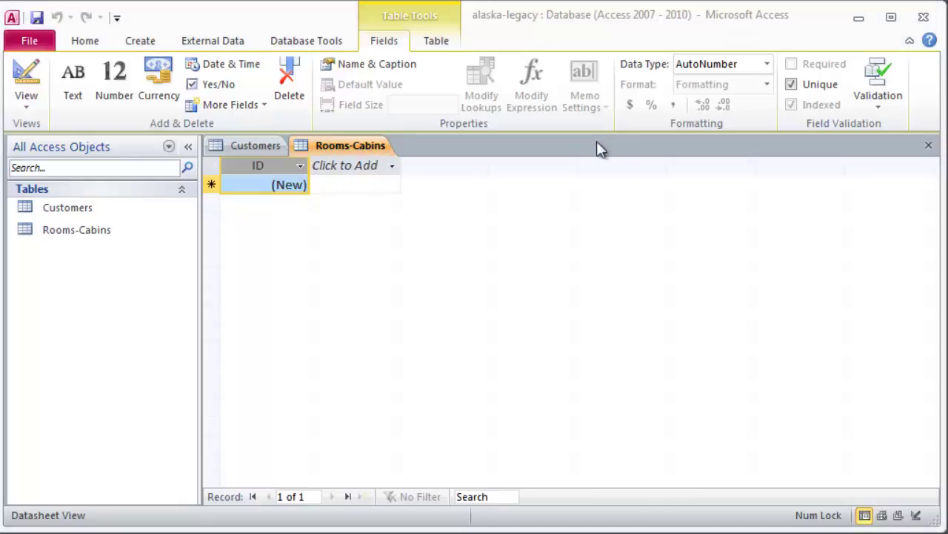
{"action": "left_click", "coordinate": [767, 66]}
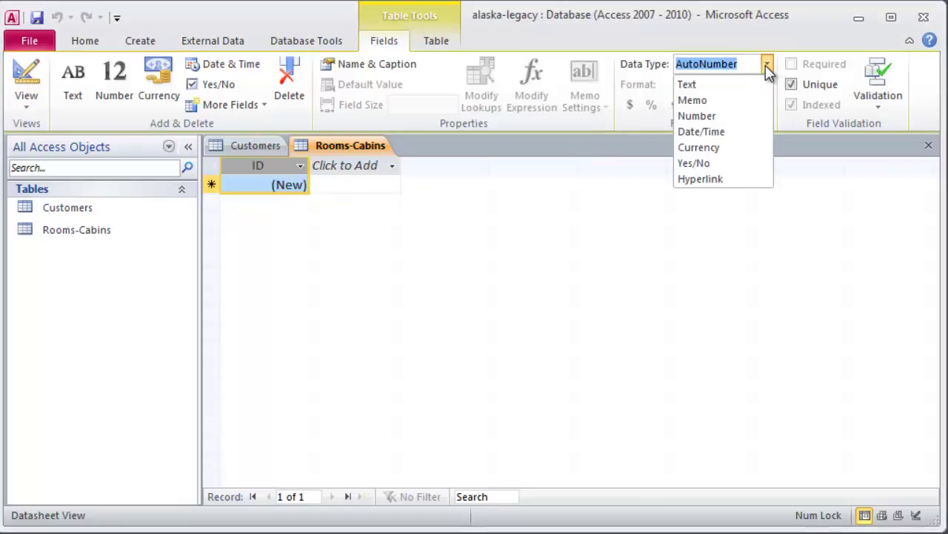
{"action": "left_click", "coordinate": [718, 86]}
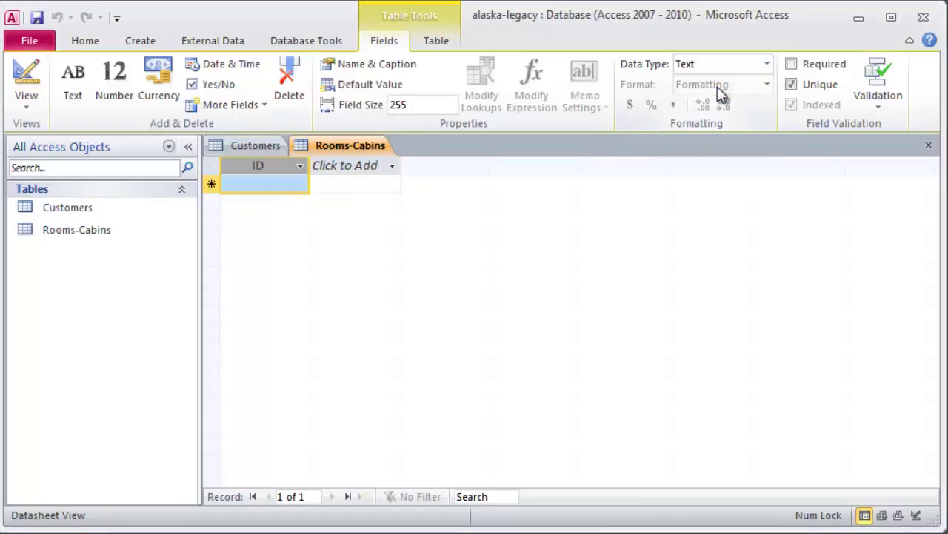
Enter C01 as the ID of the first record in the Rooms-Cabins table
{"action": "left_click", "coordinate": [273, 185]}
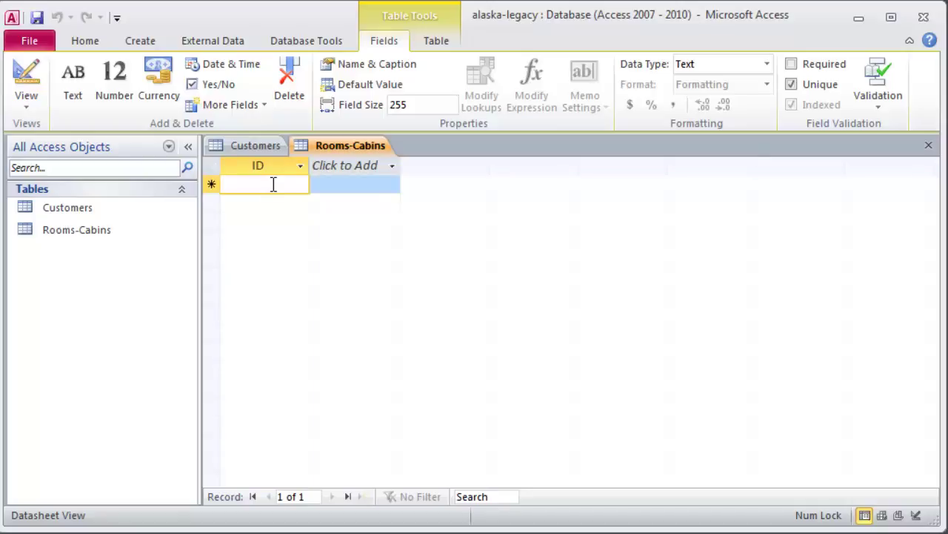
{"action": "type", "text": "C065"}
{"action": "key", "text": "BackSpace"}
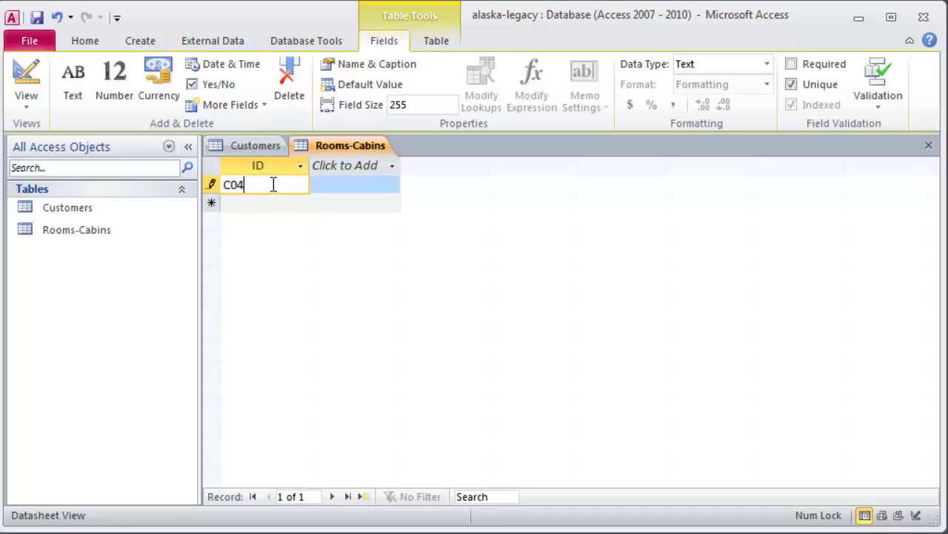
{"action": "key", "text": "BackSpace"}
{"action": "key", "text": "BackSpace"}
{"action": "type", "text": "0`1"}
{"action": "key", "text": "BackSpace"}
{"action": "key", "text": "BackSpace"}
{"action": "type", "text": "1"}
{"action": "key", "text": "Return"}
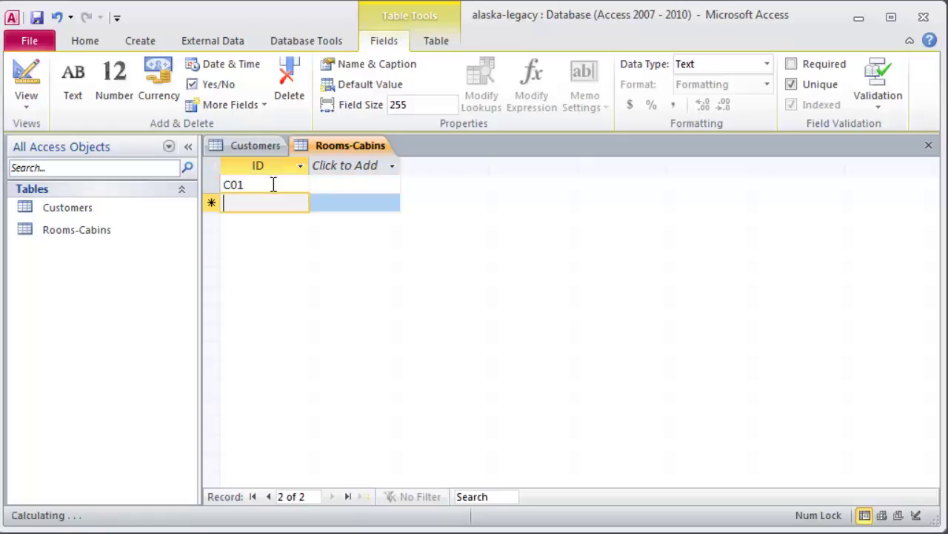
Add a second field to the Rooms-Cabins table by entering River for record C01
{"action": "left_click", "coordinate": [325, 183]}
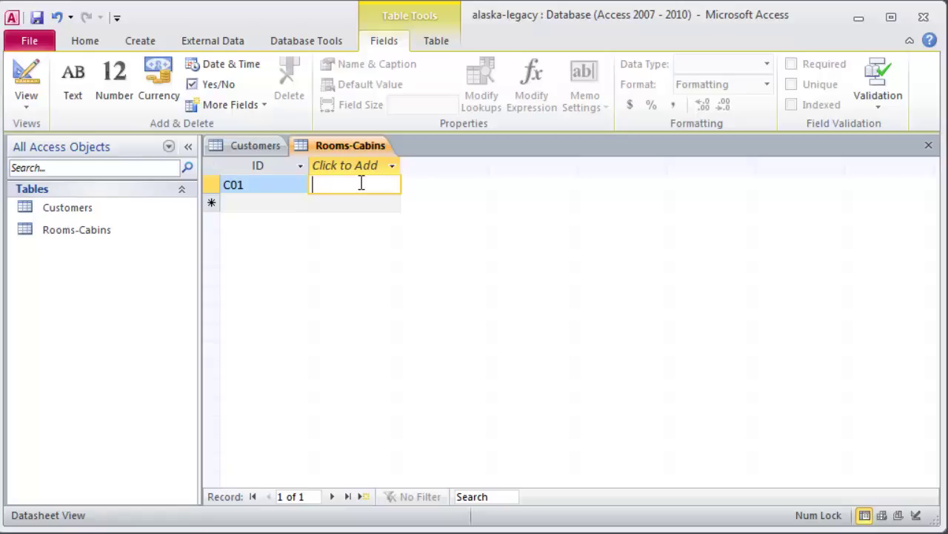
{"action": "type", "text": "R"}
{"action": "type", "text": "ive"}
{"action": "key", "text": "BackSpace"}
{"action": "type", "text": "er"}
{"action": "left_click", "coordinate": [374, 171]}
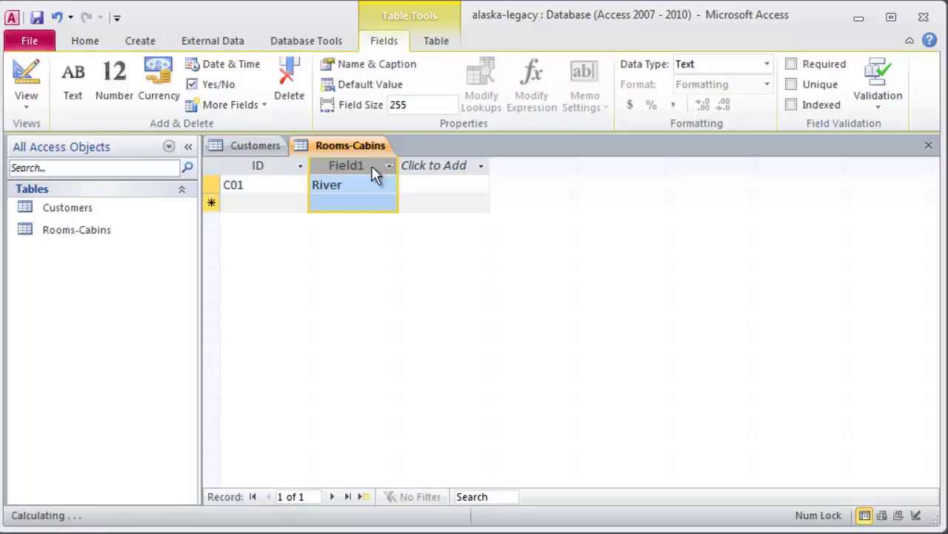
Rename the field containing River to RoomView, leaving its caption and description blank
{"action": "left_click", "coordinate": [420, 186]}
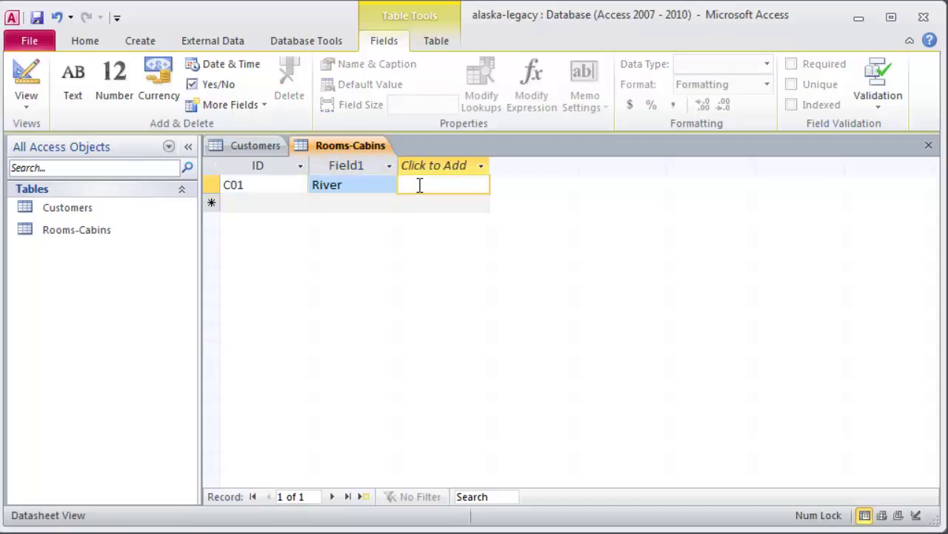
{"action": "left_click", "coordinate": [389, 165]}
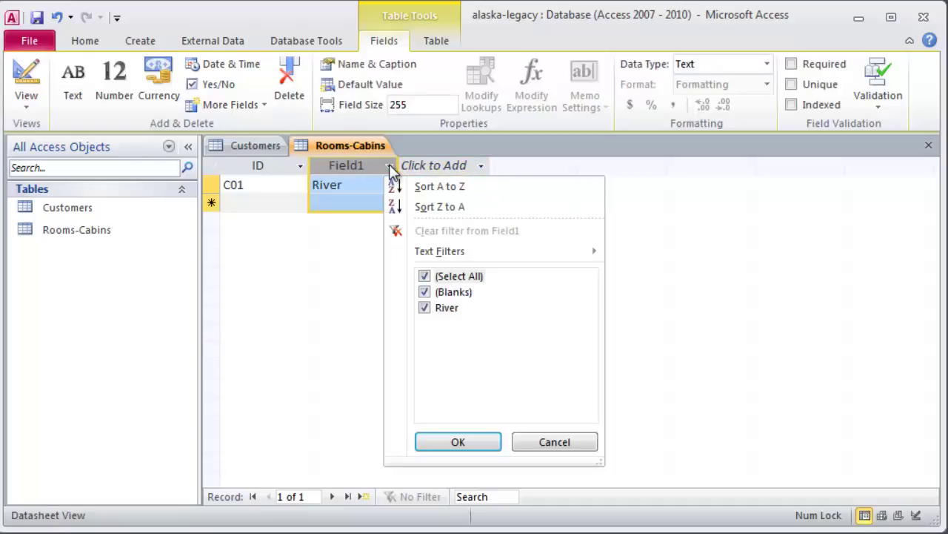
{"action": "left_click", "coordinate": [344, 165]}
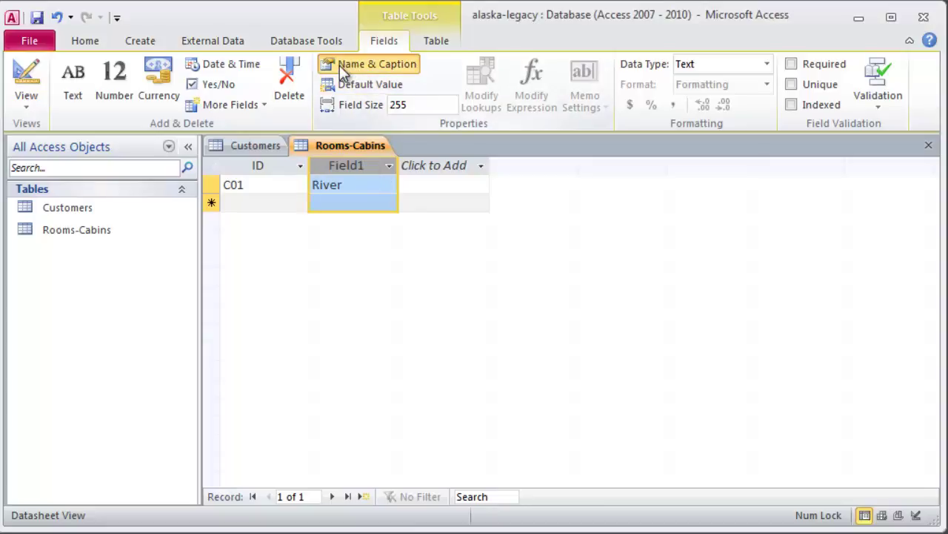
{"action": "left_click_drag", "start_coordinate": [444, 212], "coordinate": [469, 212]}
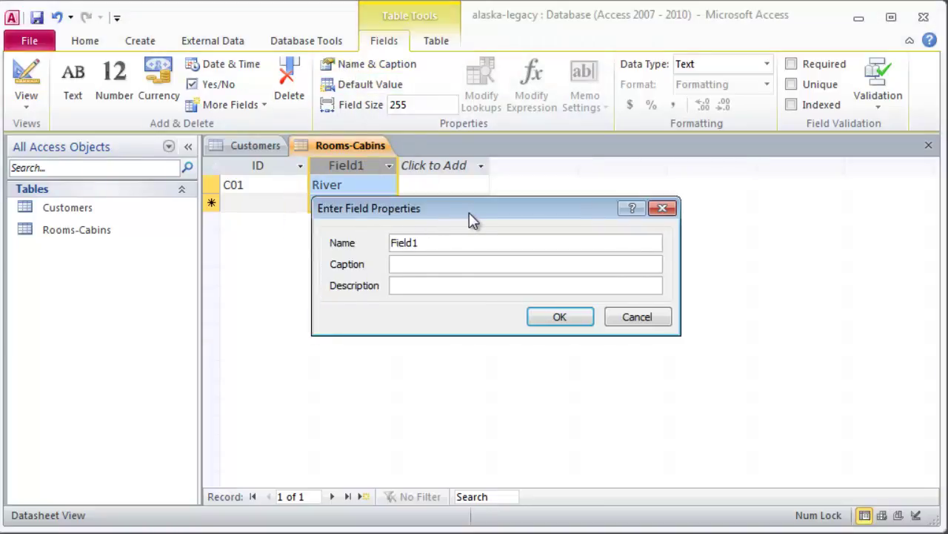
{"action": "double_click", "coordinate": [443, 243]}
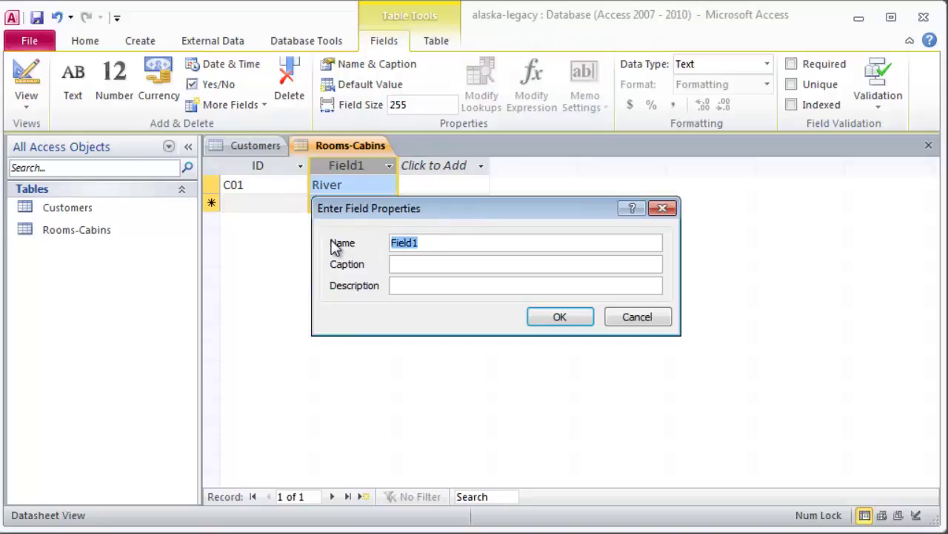
{"action": "type", "text": "Room"}
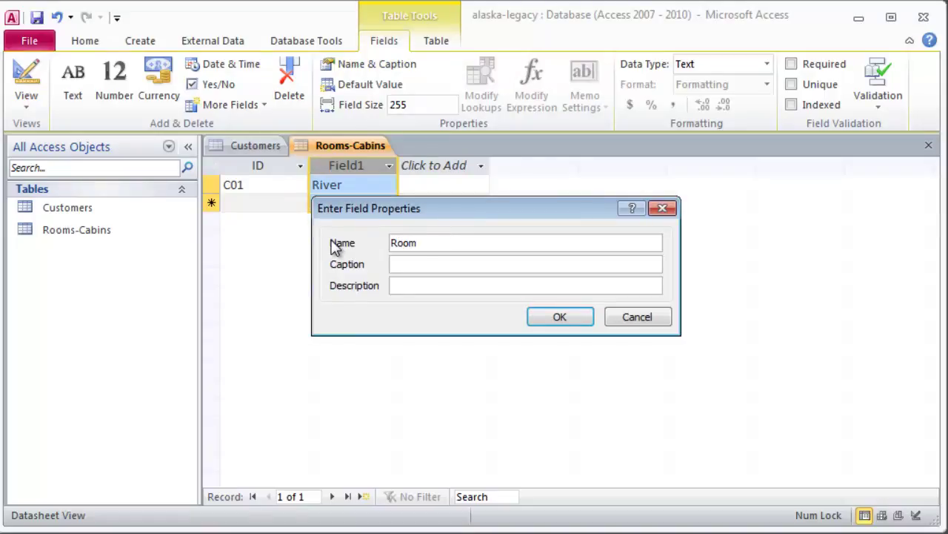
{"action": "type", "text": "View"}
{"action": "left_click", "coordinate": [561, 317]}
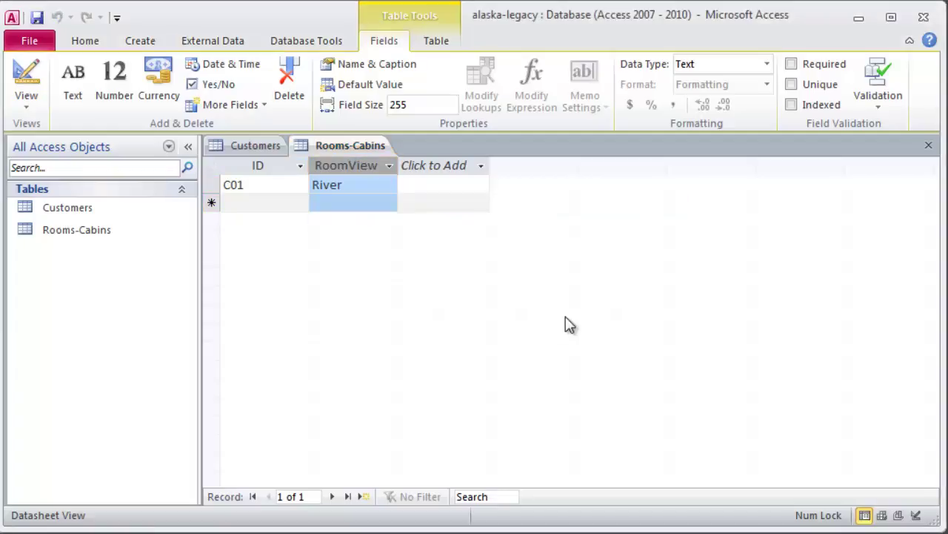
Start the Lookup Wizard for the RoomView field in the table's design, choosing to type in the lookup values
{"action": "left_click", "coordinate": [418, 185]}
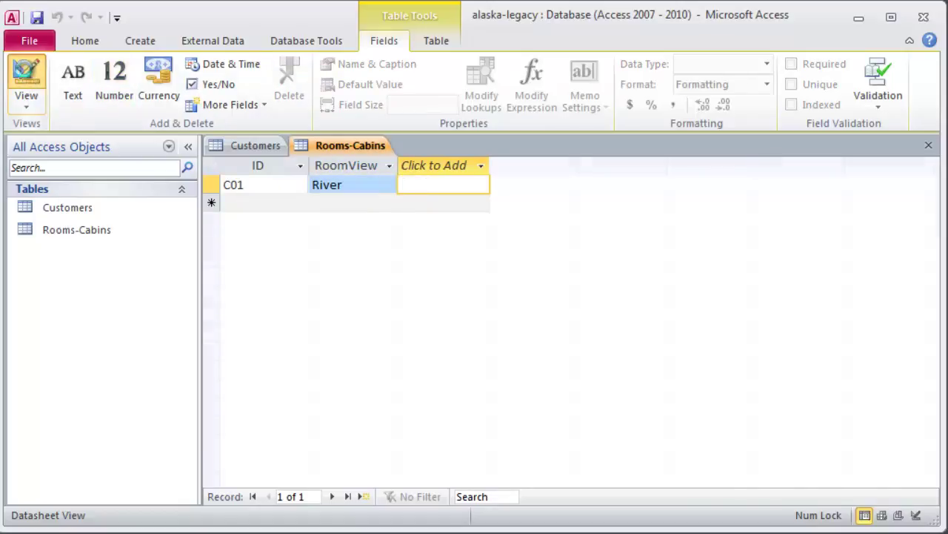
{"action": "left_click", "coordinate": [26, 75]}
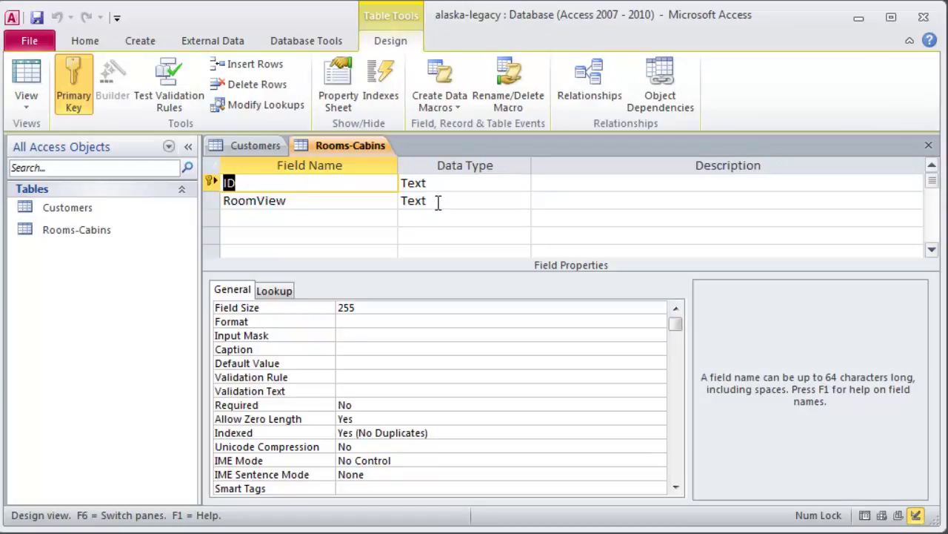
{"action": "left_click", "coordinate": [438, 201]}
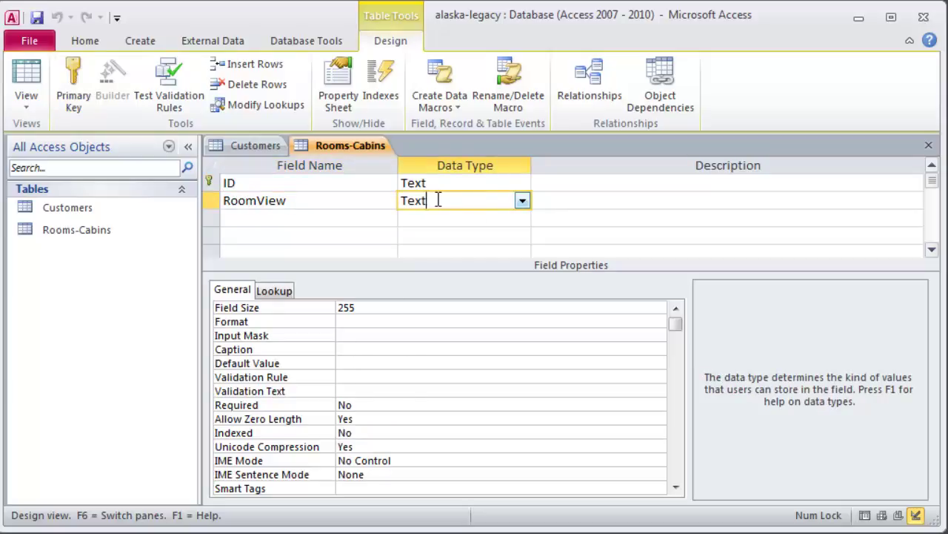
{"action": "left_click", "coordinate": [523, 201]}
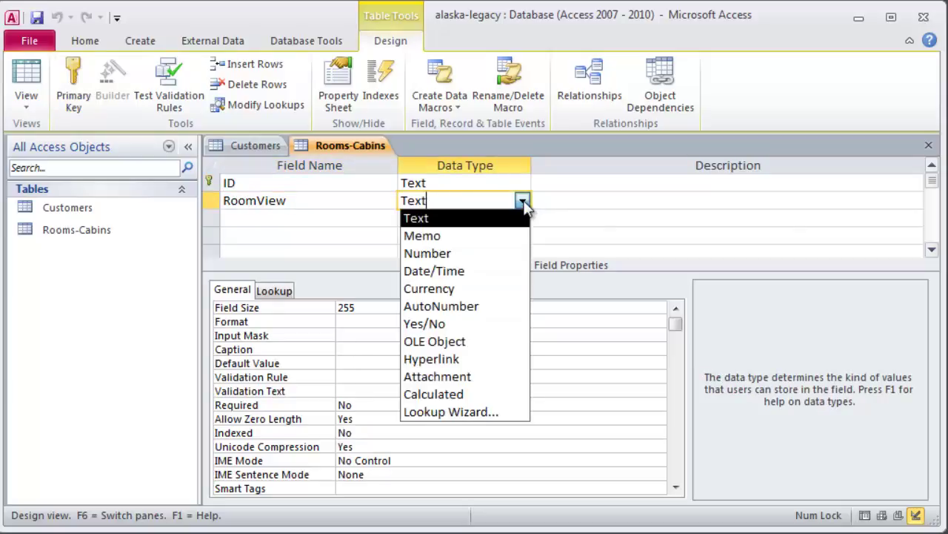
{"action": "left_click", "coordinate": [460, 413]}
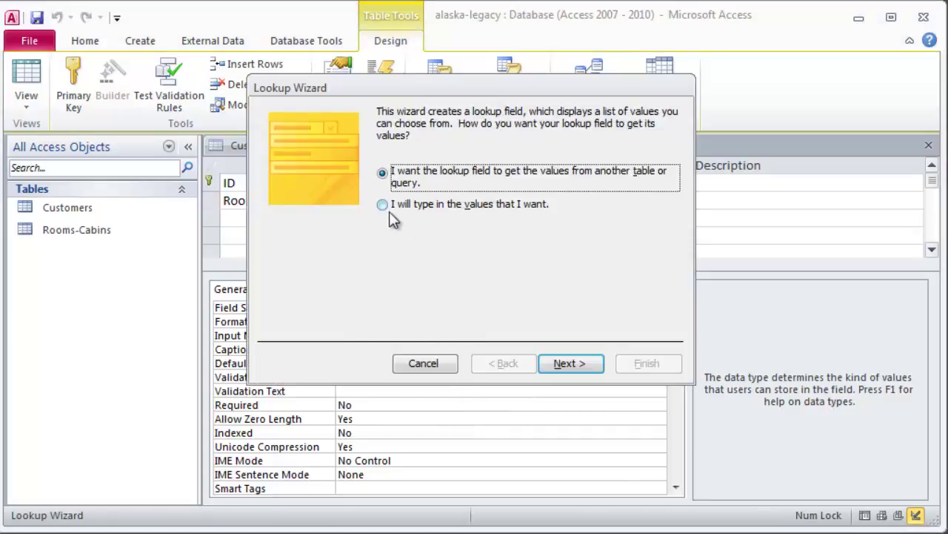
{"action": "left_click", "coordinate": [382, 206]}
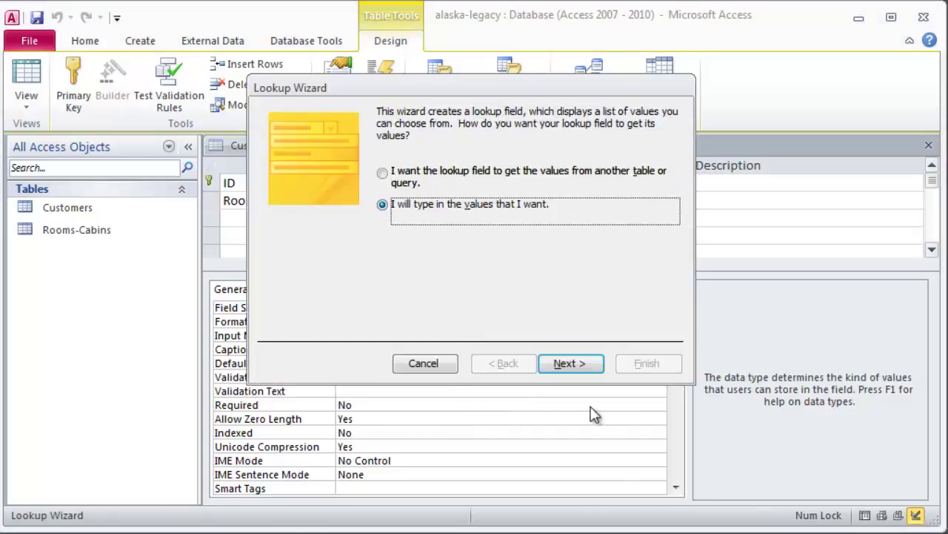
{"action": "left_click", "coordinate": [571, 363]}
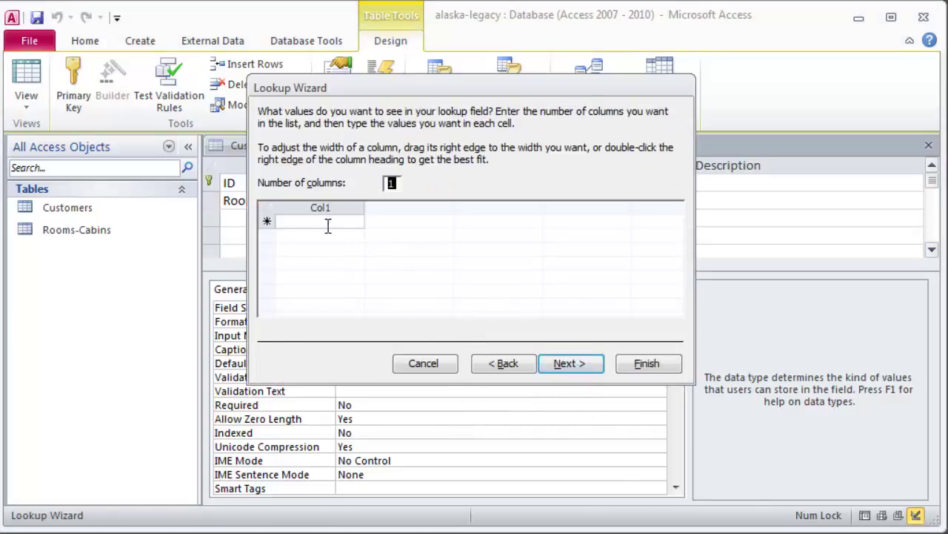
Enter River, Mountain and Meadow as the lookup values and finish the wizard with the label RoomView
{"action": "left_click", "coordinate": [328, 222]}
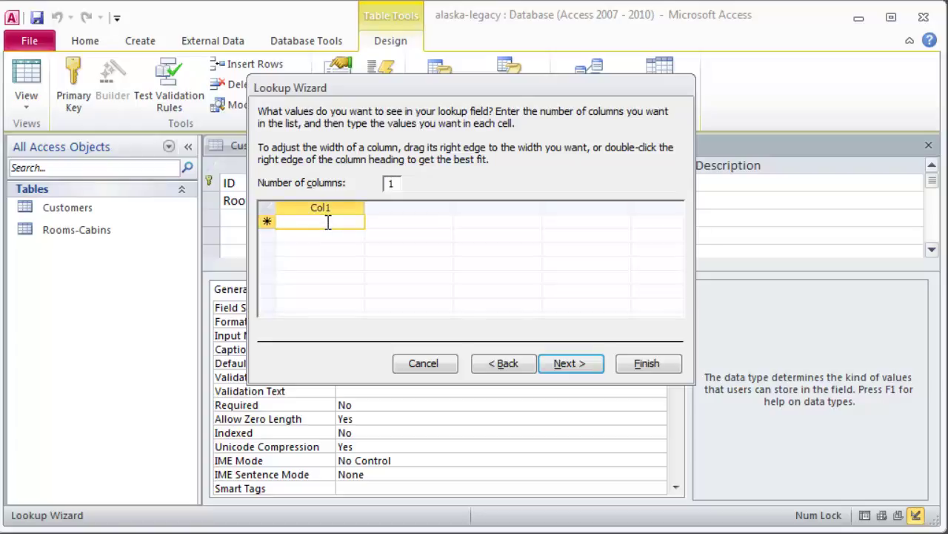
{"action": "type", "text": "River"}
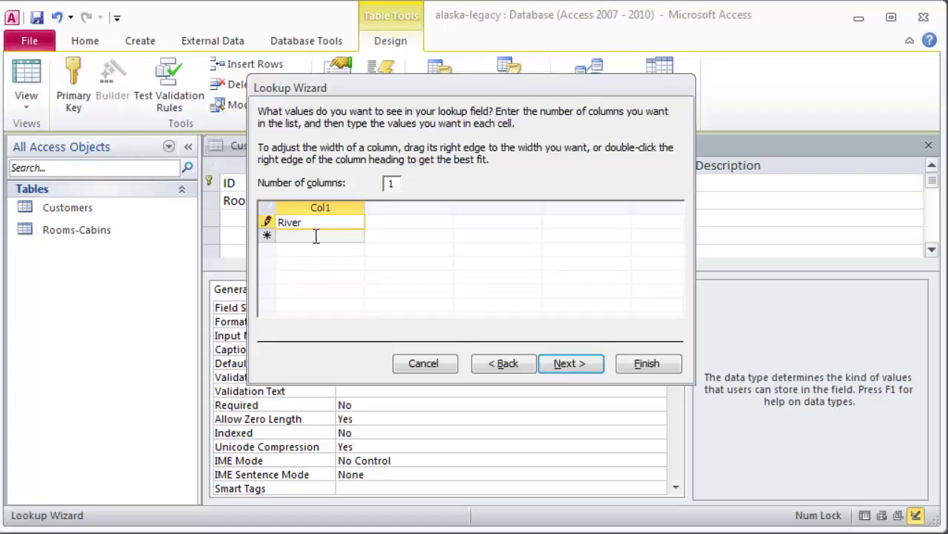
{"action": "left_click", "coordinate": [316, 235]}
{"action": "type", "text": "Mountain"}
{"action": "key", "text": "Return"}
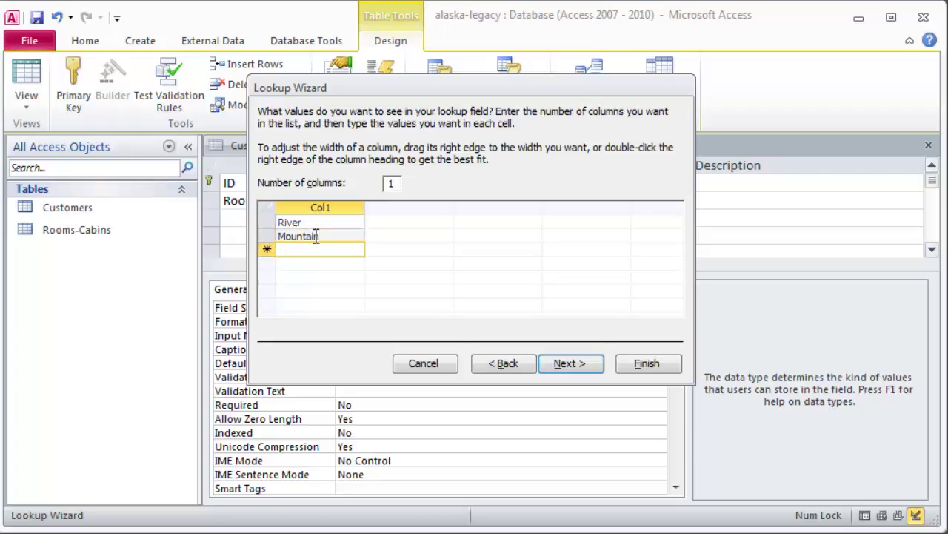
{"action": "type", "text": "Meadow"}
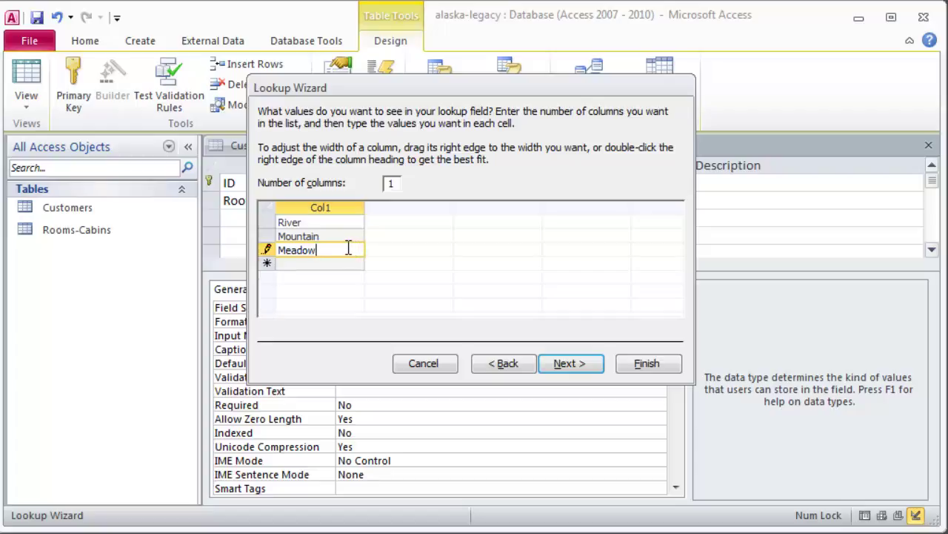
{"action": "left_click", "coordinate": [592, 367]}
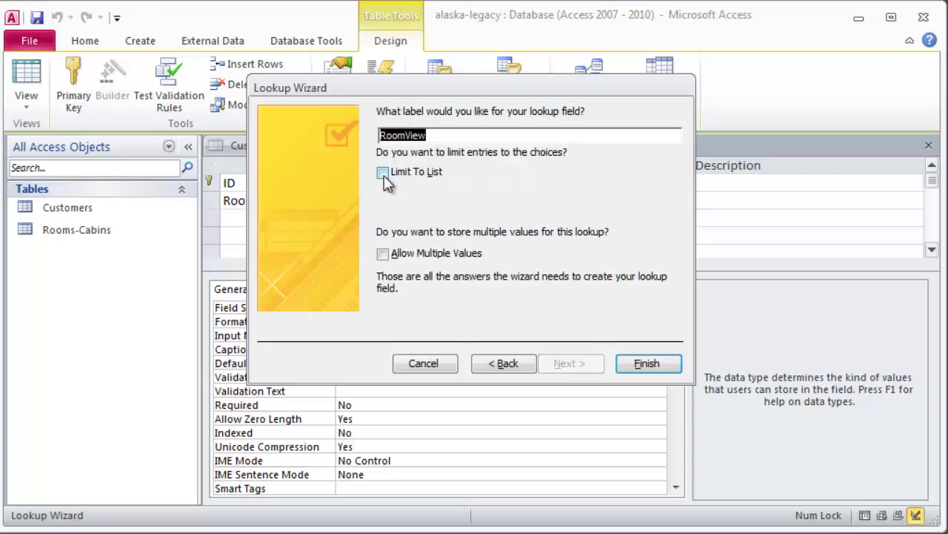
{"action": "left_click", "coordinate": [647, 363]}
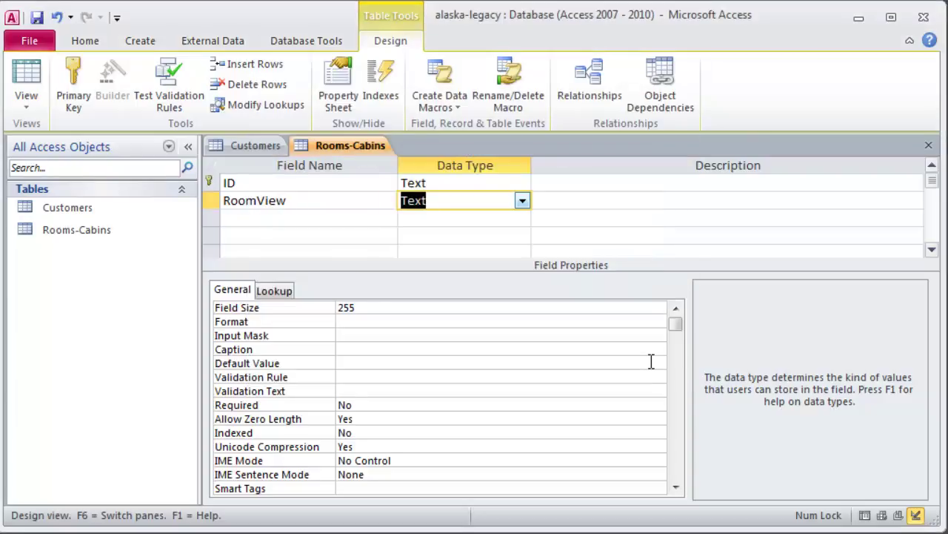
Add a Bathroom field with the Yes/No data type below RoomView in the Rooms-Cabins table
{"action": "left_click", "coordinate": [251, 221]}
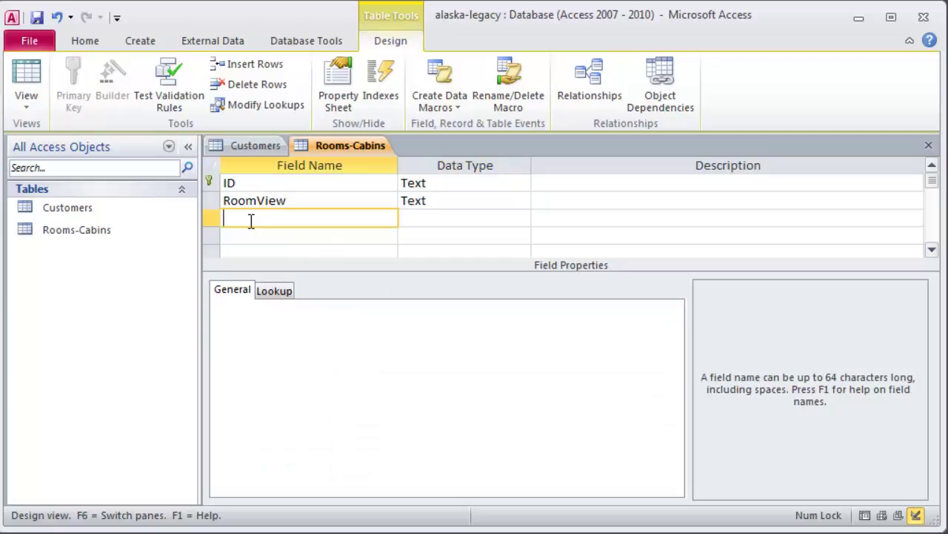
{"action": "type", "text": "Bathroom"}
{"action": "key", "text": "Tab"}
{"action": "type", "text": "y"}
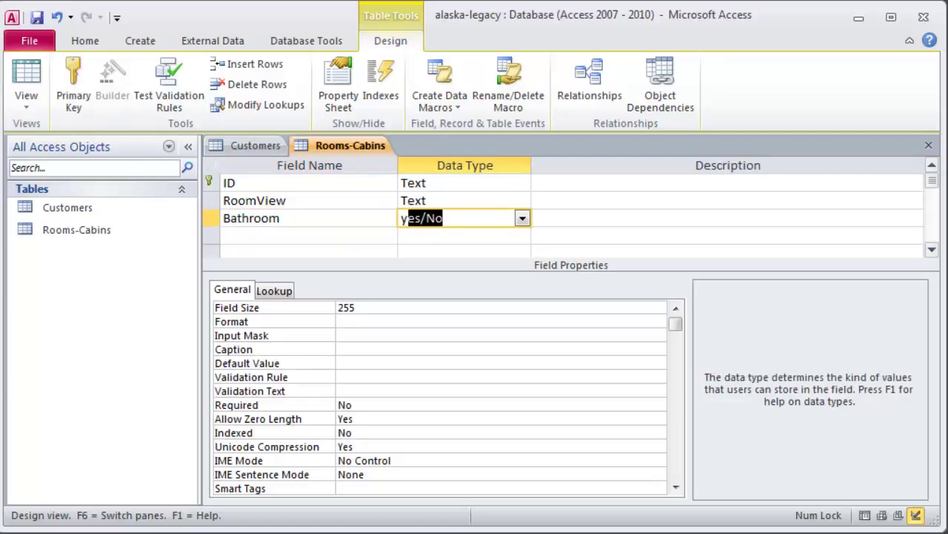
{"action": "key", "text": "Tab"}
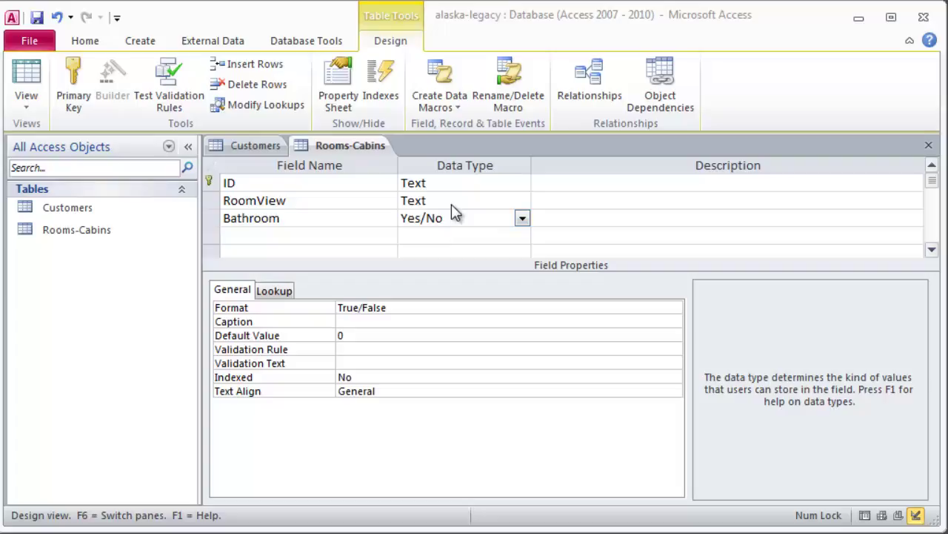
Add a Sleep field with the Number data type below Bathroom in the Rooms-Cabins table
{"action": "left_click", "coordinate": [248, 236]}
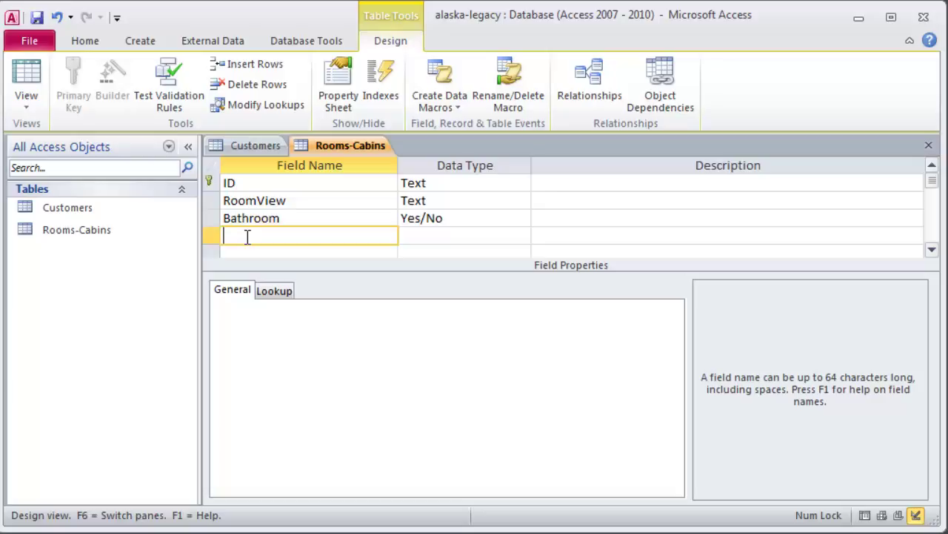
{"action": "type", "text": "St"}
{"action": "key", "text": "BackSpace"}
{"action": "type", "text": "leep"}
{"action": "key", "text": "Tab"}
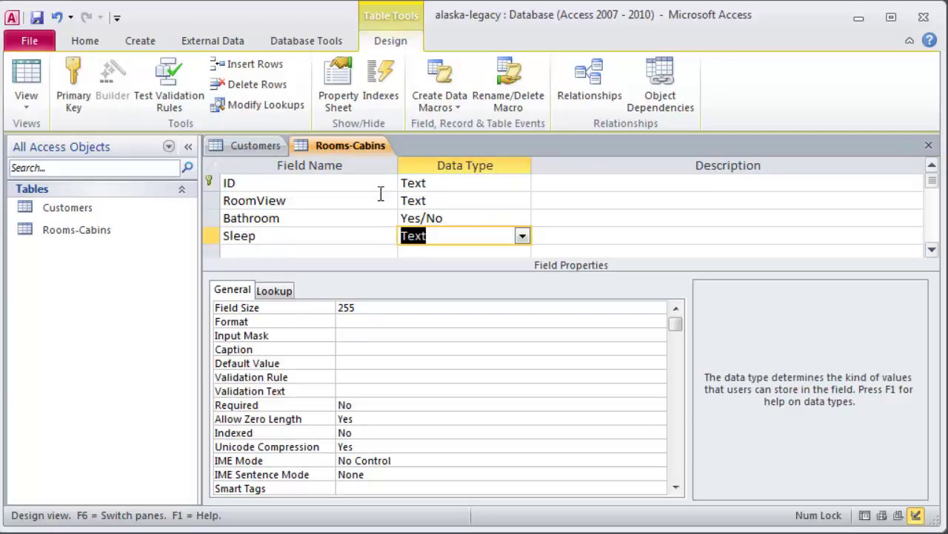
{"action": "left_click", "coordinate": [523, 236]}
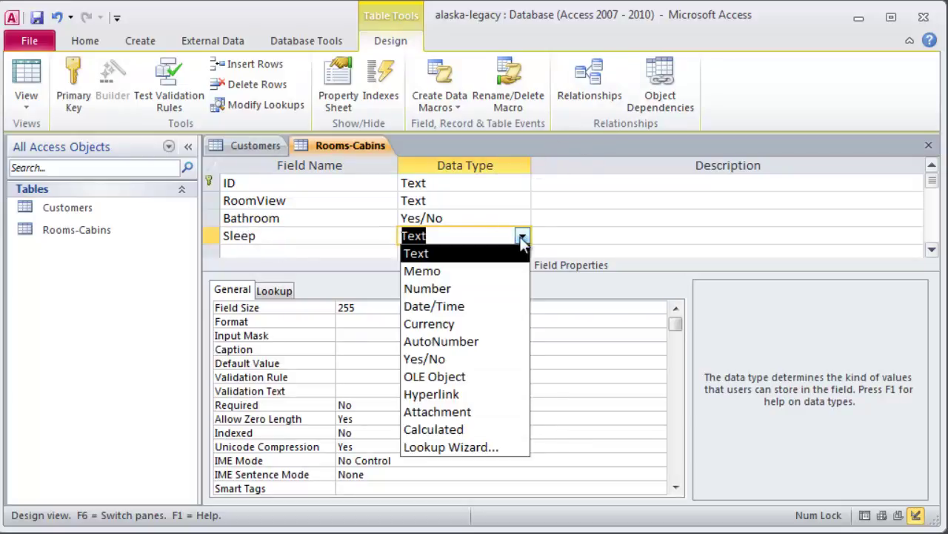
{"action": "left_click", "coordinate": [477, 293]}
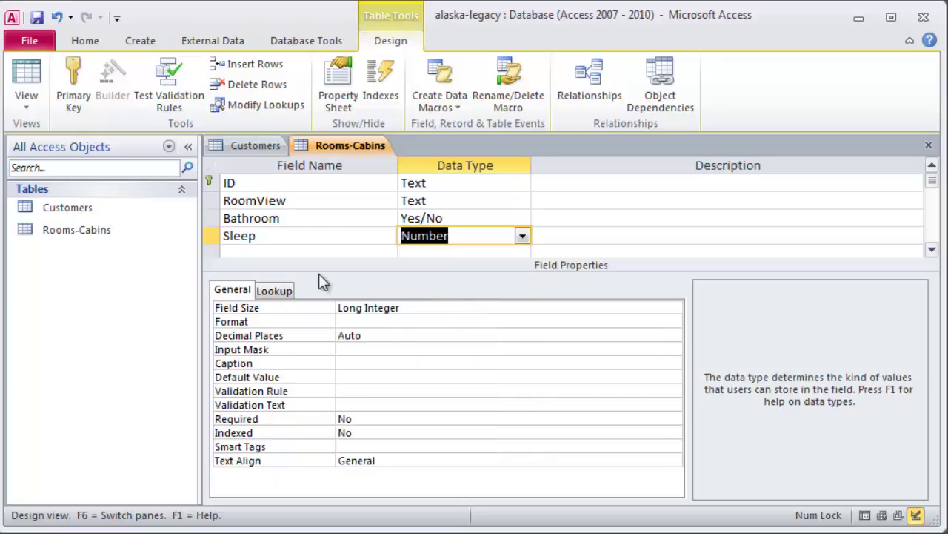
Add a Rate field with the Currency data type below Sleep and save the Rooms-Cabins table
{"action": "left_click", "coordinate": [280, 253]}
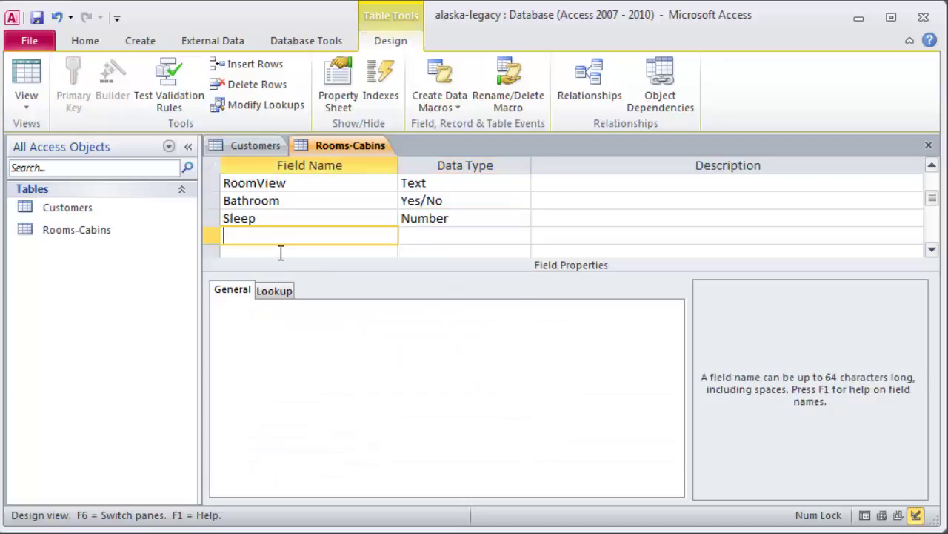
{"action": "type", "text": "Rate"}
{"action": "key", "text": "Tab"}
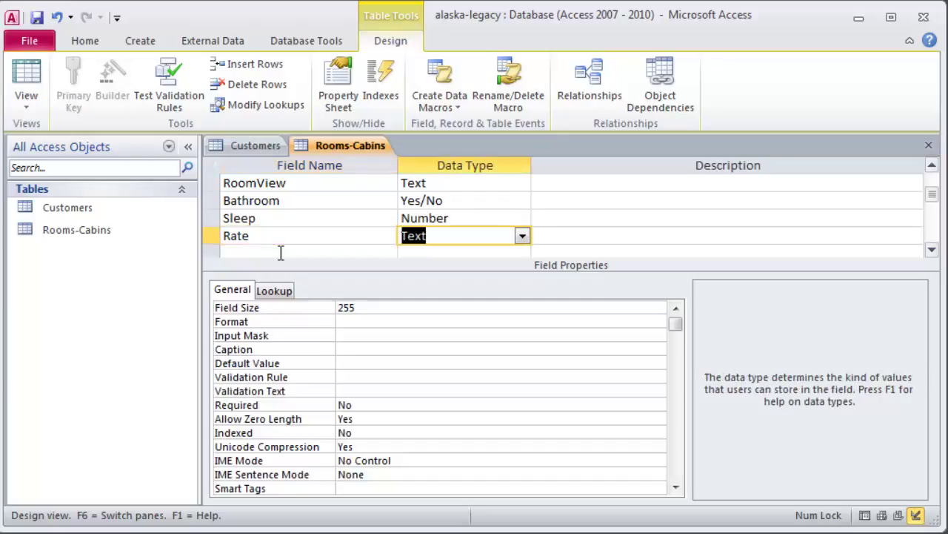
{"action": "type", "text": "currency"}
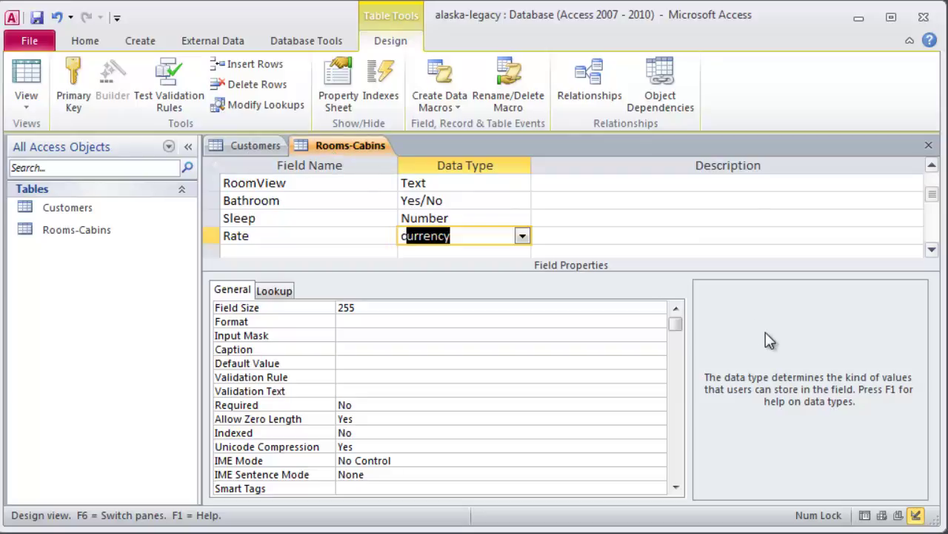
{"action": "left_click", "coordinate": [37, 17]}
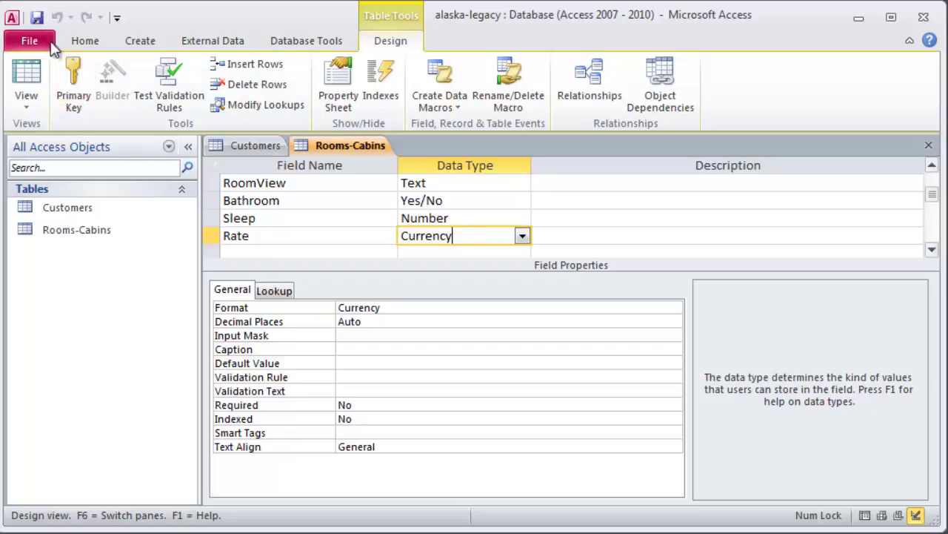
Create a new table, save it as Reservations and show it in Design view
{"action": "left_click", "coordinate": [134, 43]}
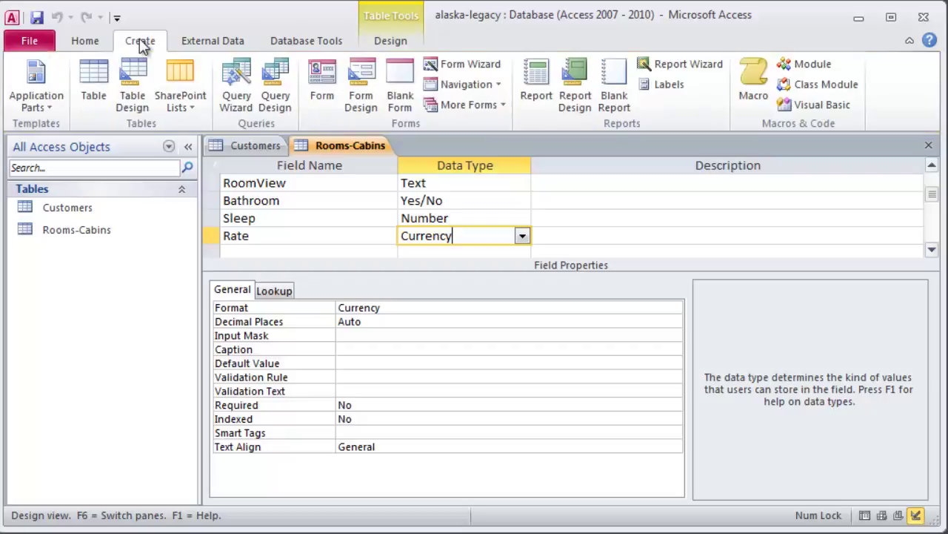
{"action": "left_click", "coordinate": [94, 78]}
{"action": "left_click", "coordinate": [26, 78]}
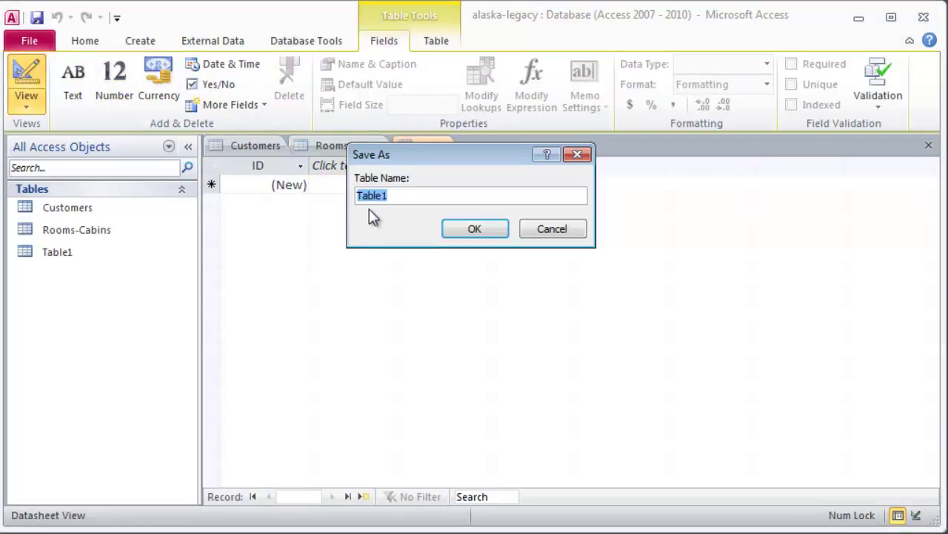
{"action": "type", "text": "Reservations"}
{"action": "key", "text": "Return"}
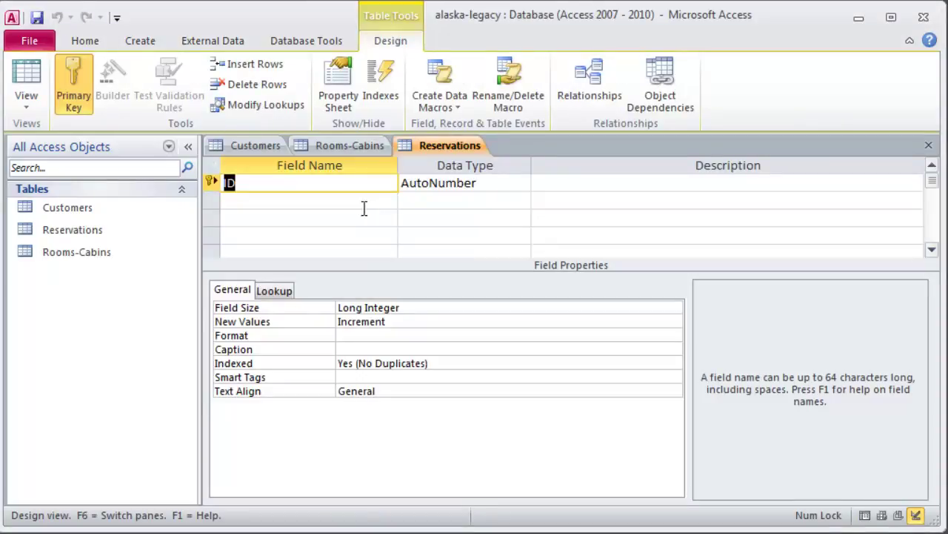
Rename the Reservations table's ID field to ReservationID, keeping the AutoNumber data type
{"action": "type", "text": "ReservationID"}
{"action": "key", "text": "Tab"}
{"action": "key", "text": "Tab"}
{"action": "key", "text": "Tab"}
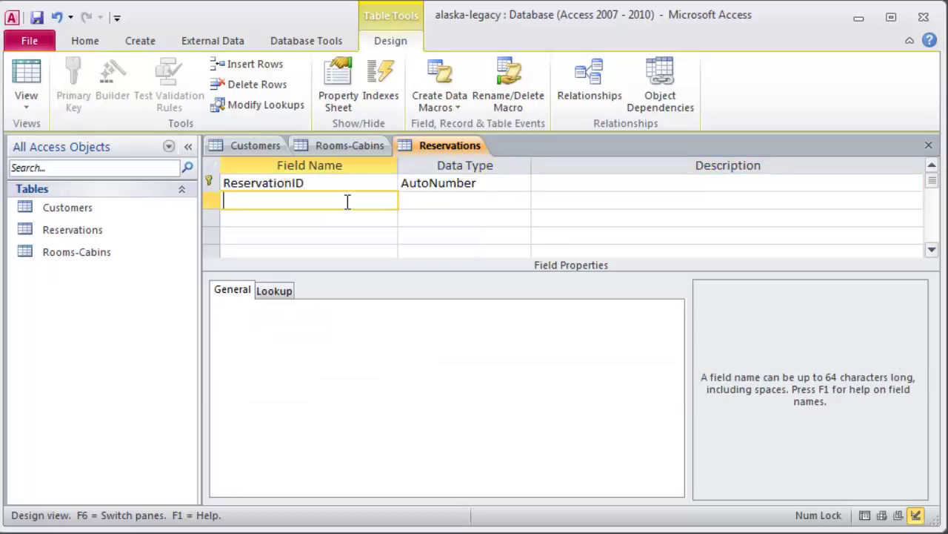
Add a CustomerID field of type Number and a RoomNumber field of type Text to the Reservations table
{"action": "type", "text": "CustomerID"}
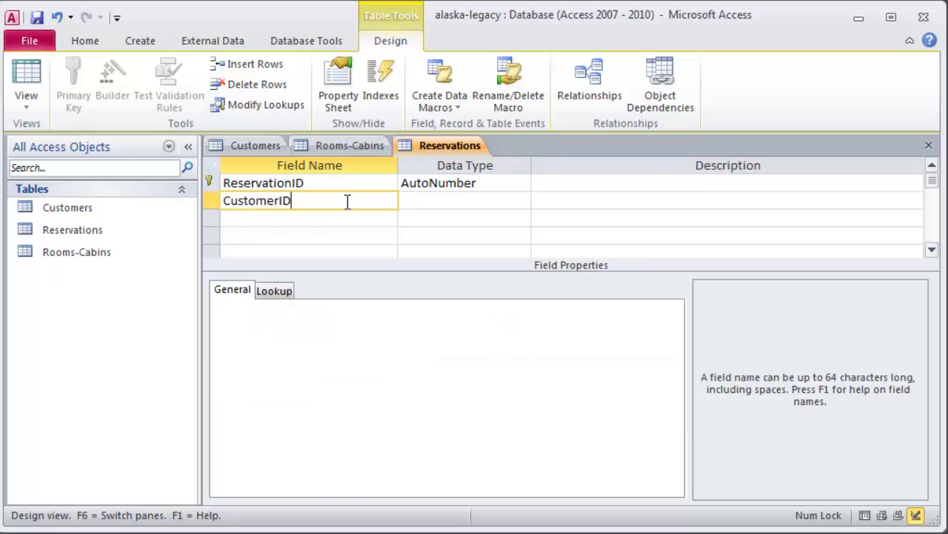
{"action": "key", "text": "Tab"}
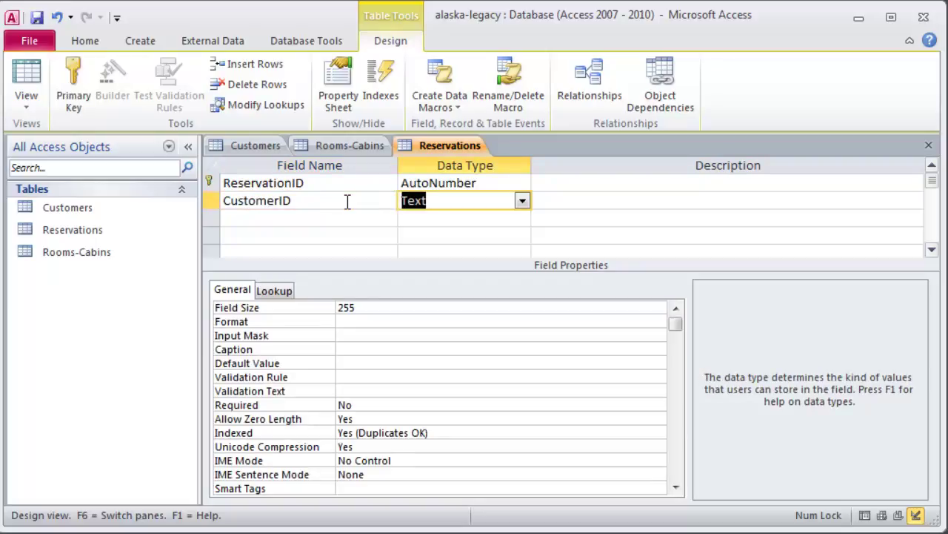
{"action": "type", "text": "number"}
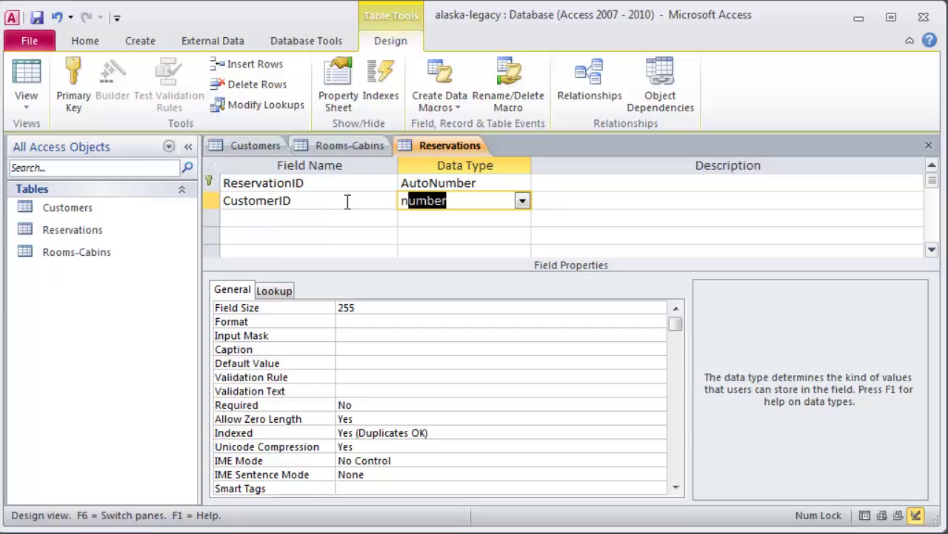
{"action": "left_click", "coordinate": [297, 218]}
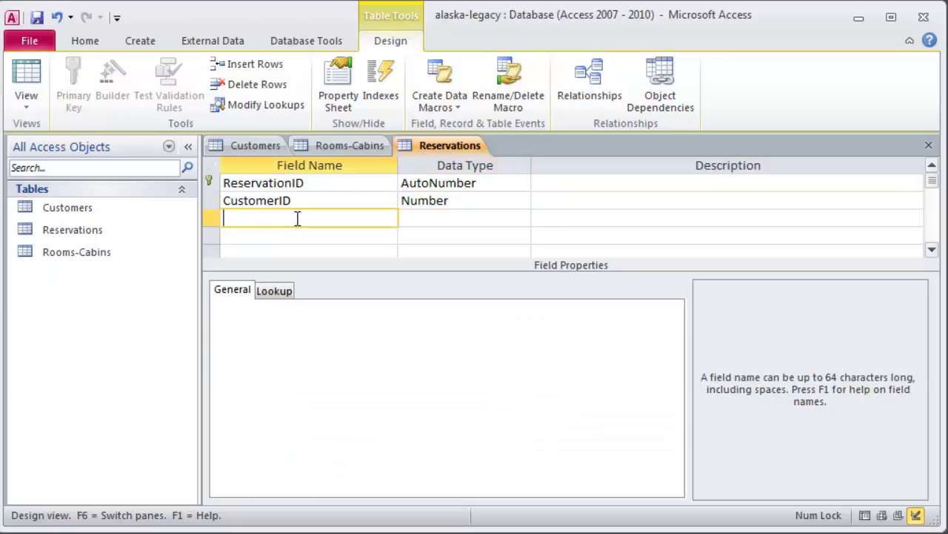
{"action": "type", "text": "RoomNumber"}
{"action": "key", "text": "Tab"}
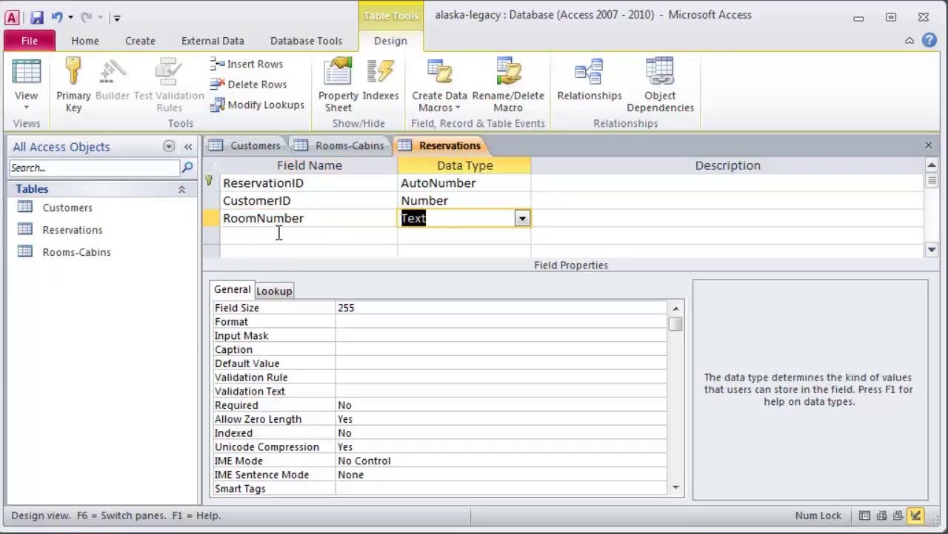
Add a Check-in Date field with the Date/Time data type below RoomNumber, leaving its description blank
{"action": "left_click", "coordinate": [277, 234]}
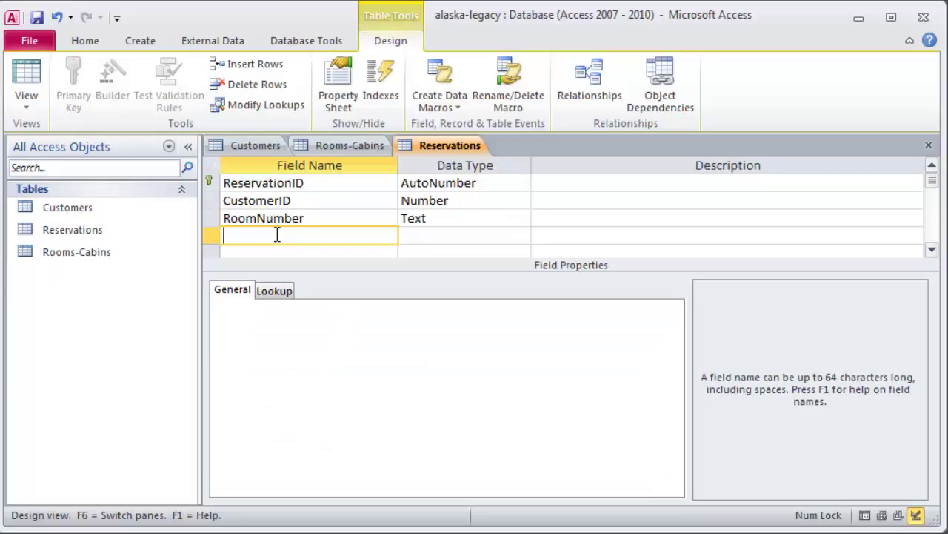
{"action": "type", "text": "Check-inDate"}
{"action": "key", "text": "BackSpace"}
{"action": "key", "text": "BackSpace"}
{"action": "key", "text": "BackSpace"}
{"action": "key", "text": "BackSpace"}
{"action": "type", "text": "Date"}
{"action": "key", "text": "Tab"}
{"action": "type", "text": "d"}
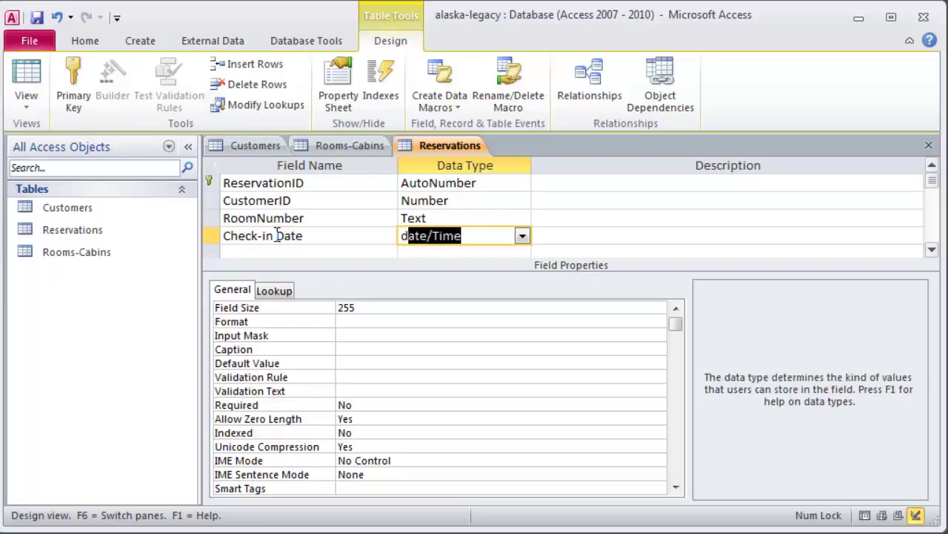
{"action": "key", "text": "Tab"}
{"action": "key", "text": "Tab"}
Add a Check-out Date field with the Date/Time data type below Check-in Date in the Reservations table
{"action": "type", "text": "Chec"}
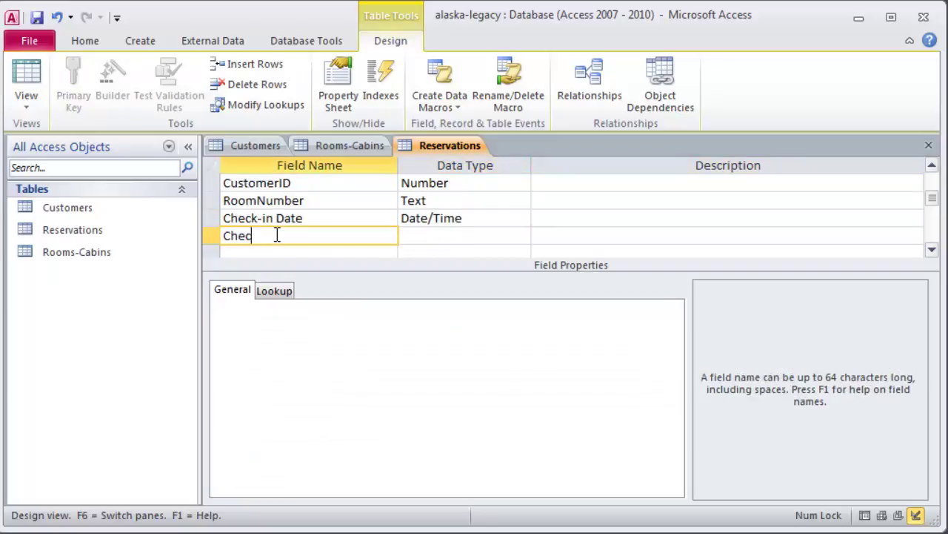
{"action": "type", "text": "k-out Date"}
{"action": "key", "text": "Tab"}
{"action": "type", "text": "d"}
{"action": "key", "text": "Tab"}
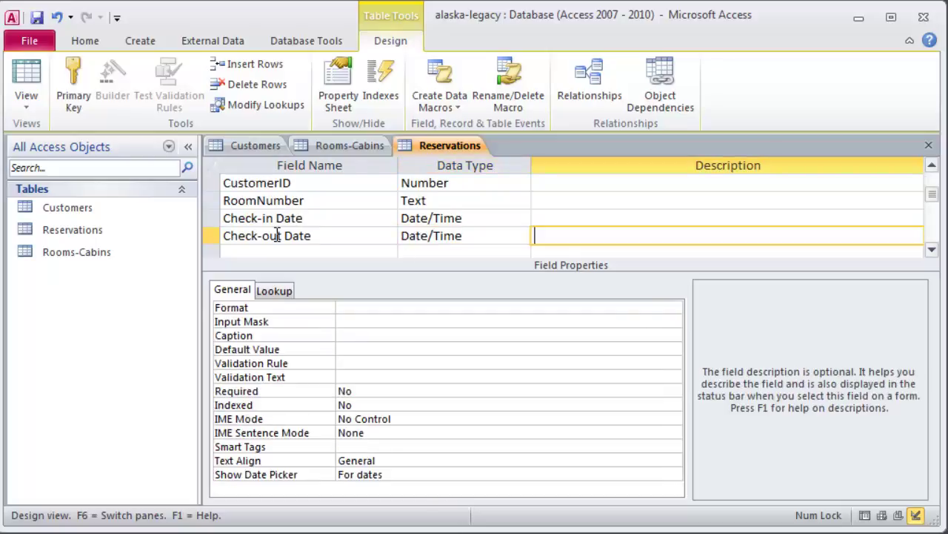